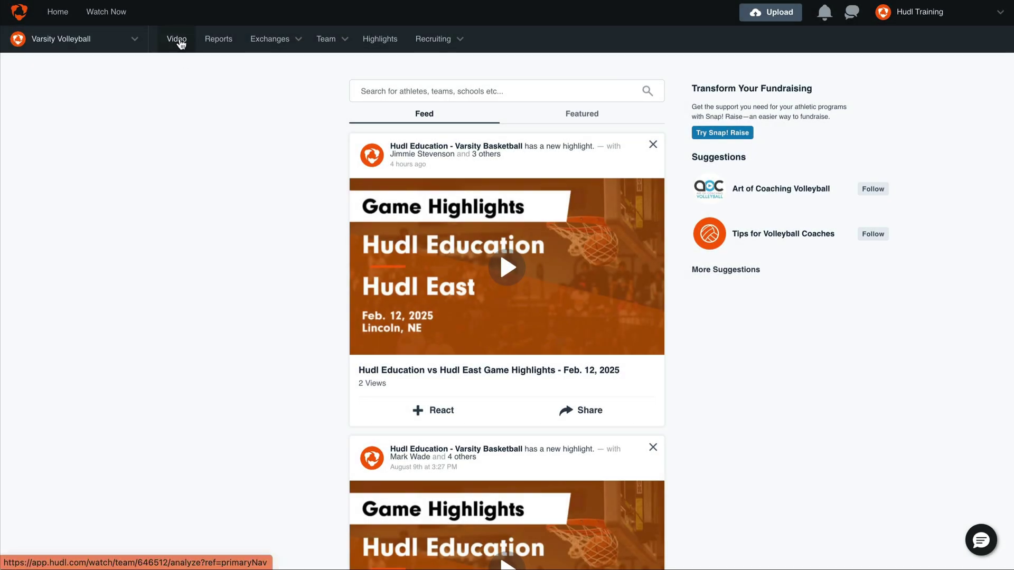
Step: Open the team's video library and try the Game and Hudl South filters
{"action": "left_click", "coordinate": [179, 44]}
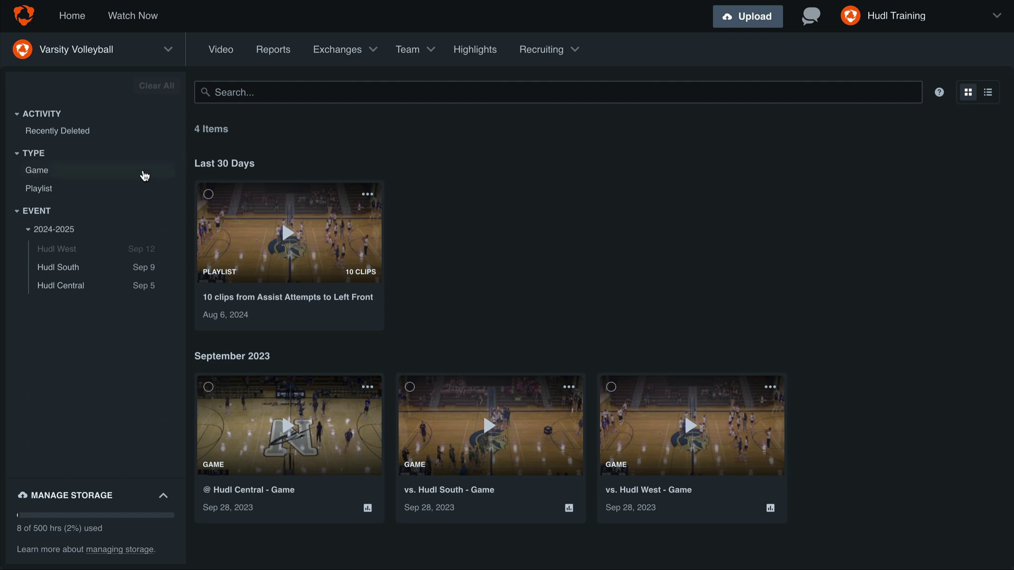
{"action": "left_click", "coordinate": [144, 176]}
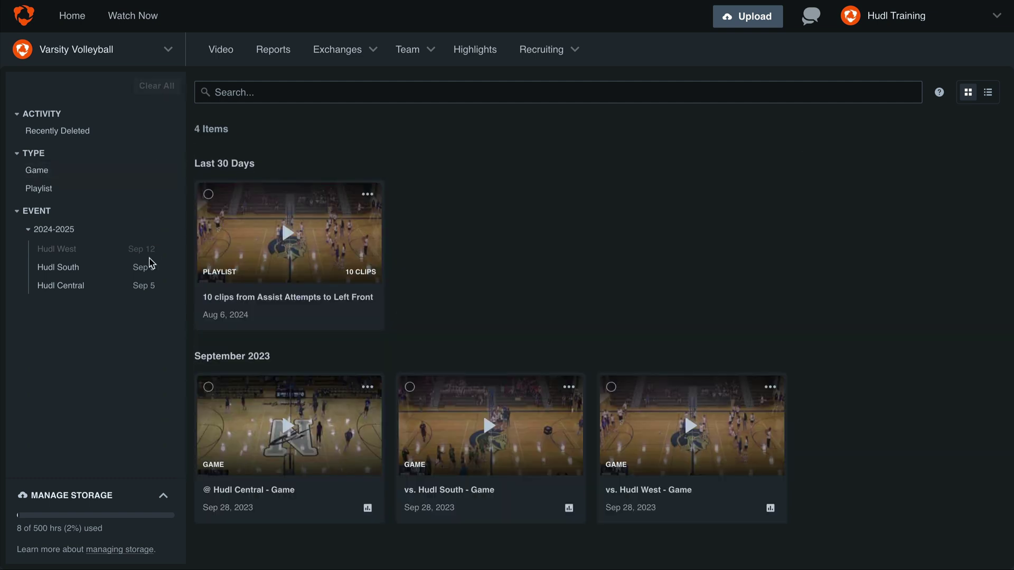
{"action": "left_click", "coordinate": [149, 269]}
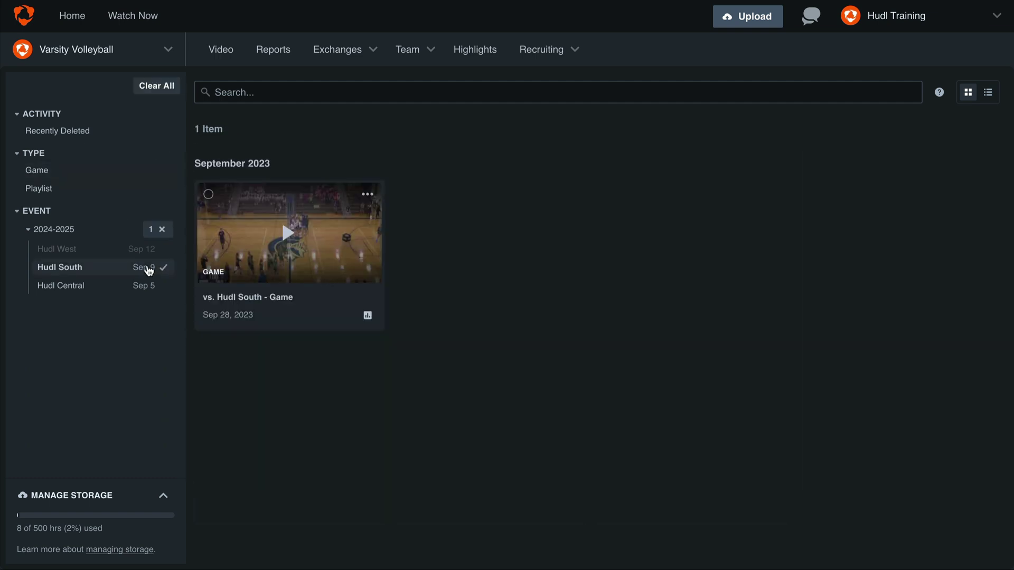
{"action": "left_click", "coordinate": [148, 268]}
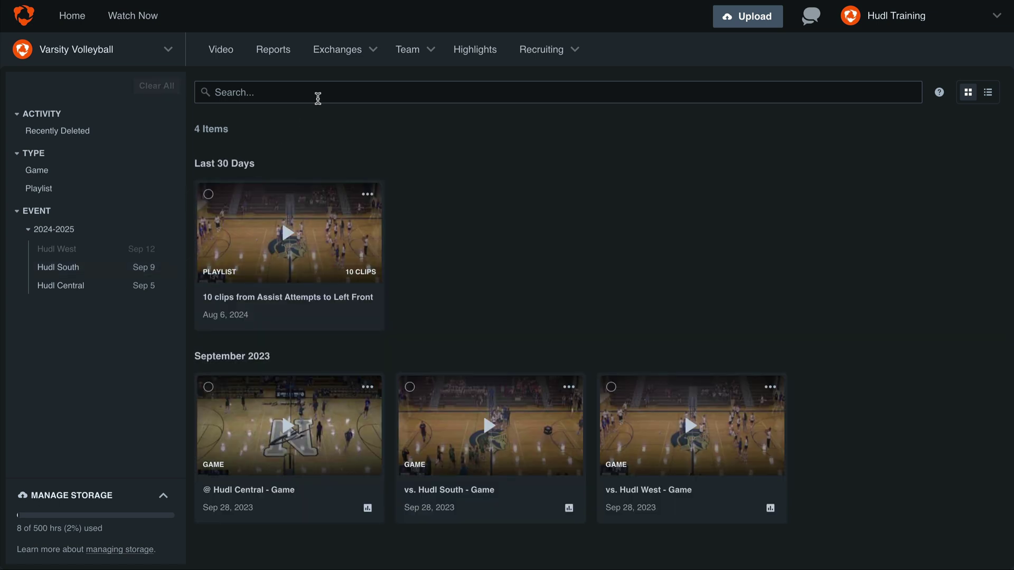
Step: Search the library for 'South', then clear the search so every item shows
{"action": "left_click", "coordinate": [320, 97]}
{"action": "type", "text": "South"}
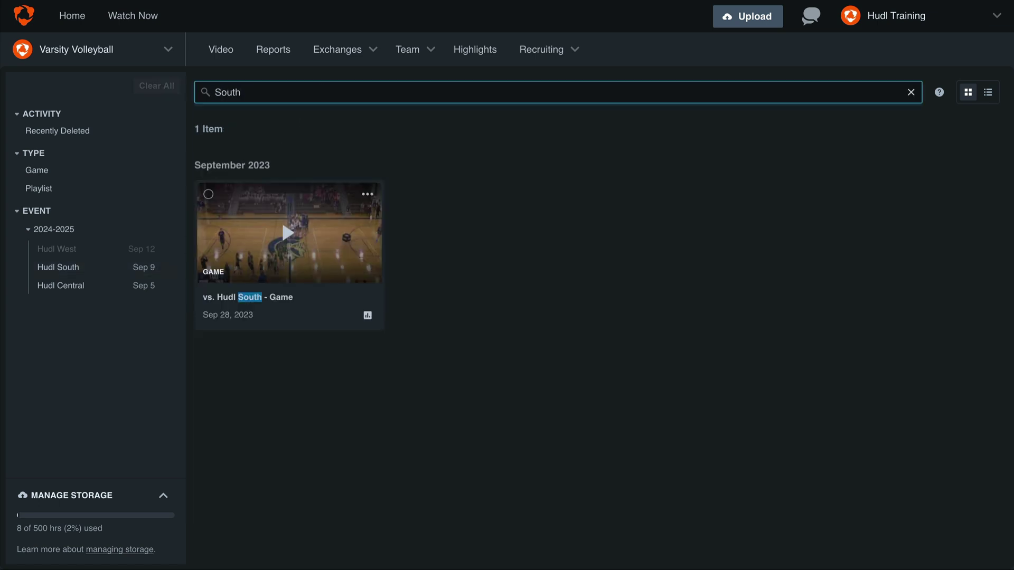
{"action": "key", "text": "BackSpace"}
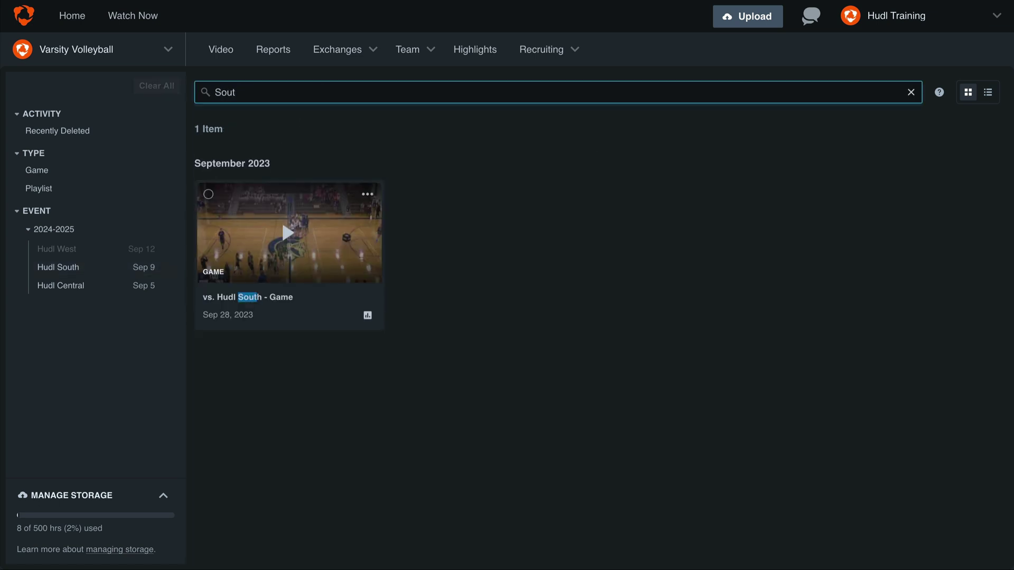
{"action": "key", "text": "BackSpace"}
{"action": "key", "text": "BackSpace"}
{"action": "key", "text": "BackSpace"}
{"action": "key", "text": "BackSpace"}
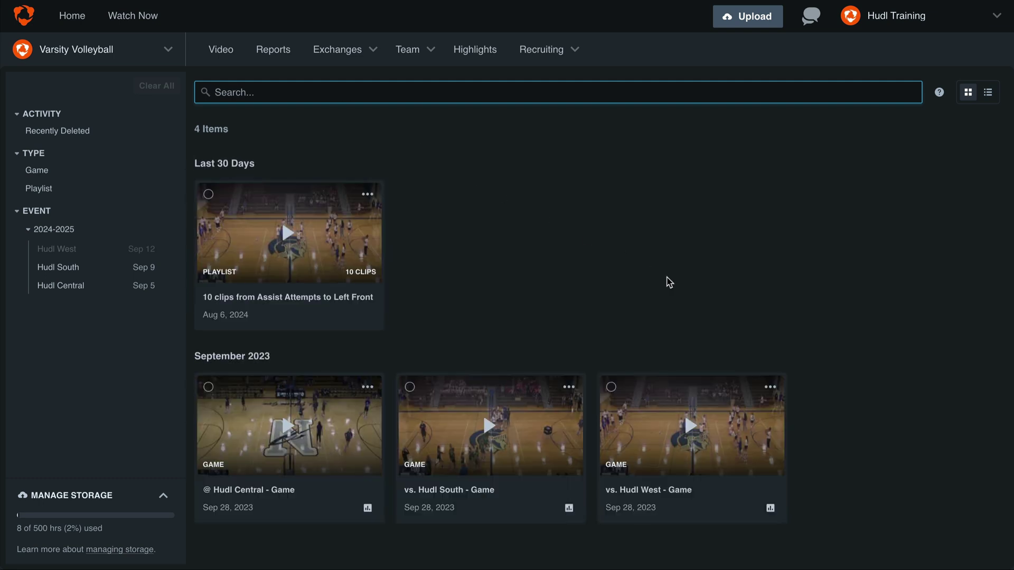
Step: Open the vs. Hudl West game's details and assign it to the Hudl West event
{"action": "left_click", "coordinate": [771, 388]}
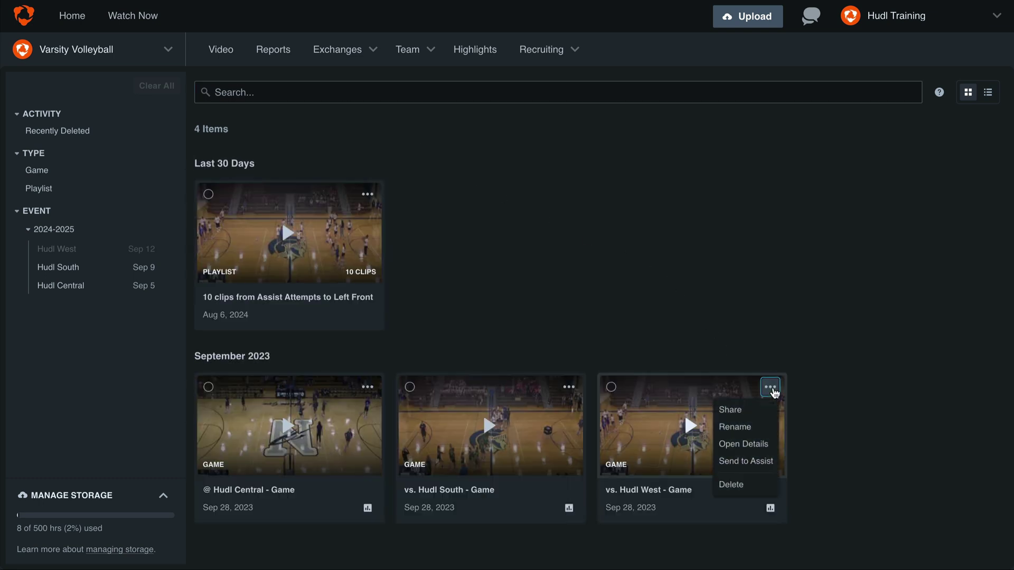
{"action": "left_click", "coordinate": [769, 445]}
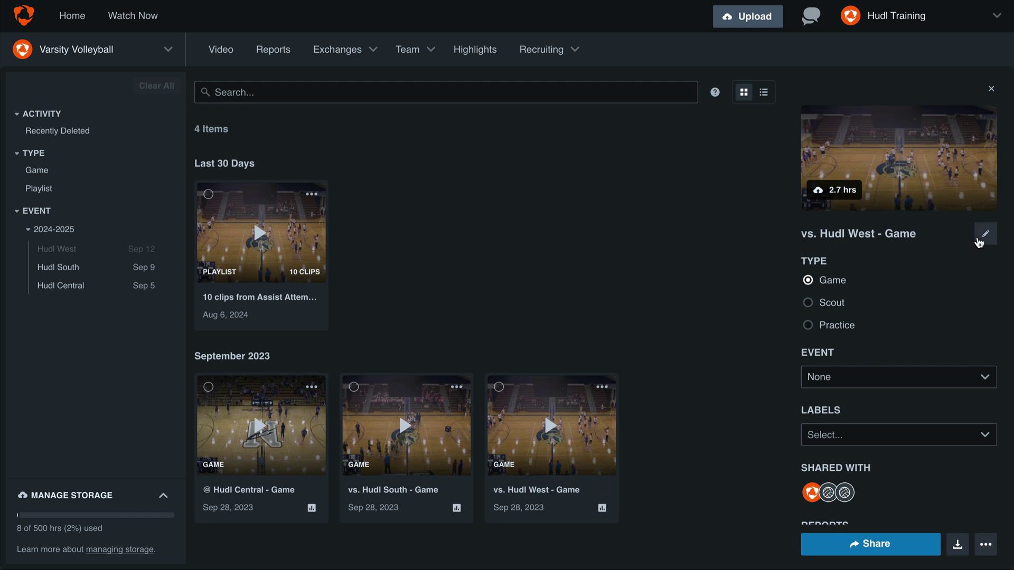
{"action": "left_click", "coordinate": [986, 233]}
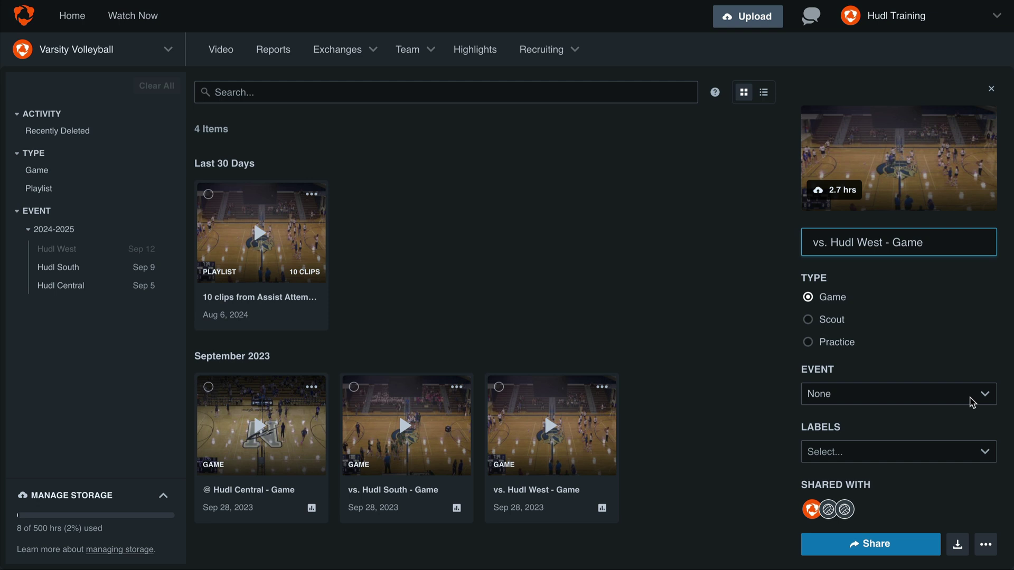
{"action": "left_click", "coordinate": [982, 395]}
{"action": "left_click", "coordinate": [960, 325]}
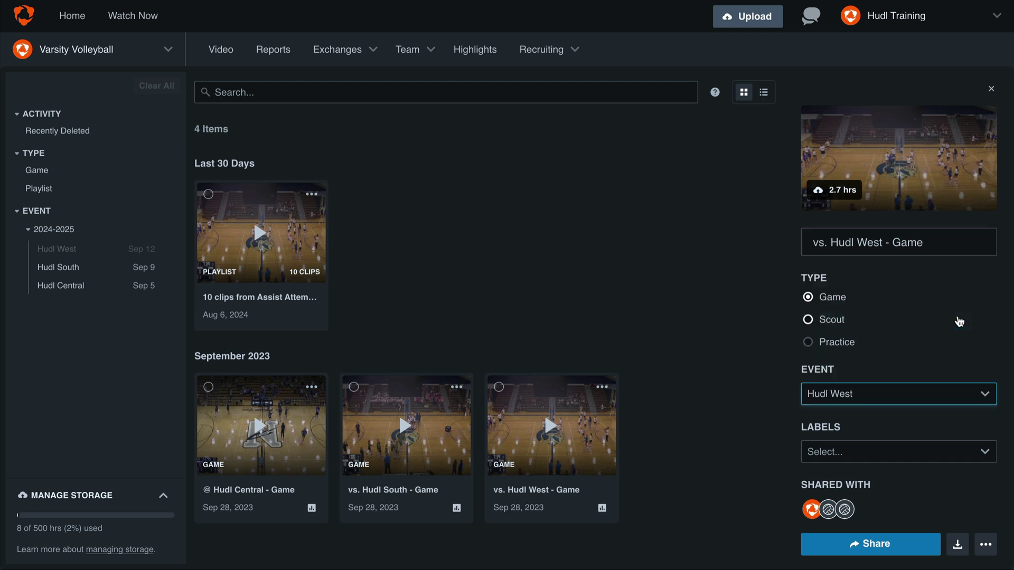
Step: Add a new 'Conference' label to the game and close the details panel
{"action": "left_click", "coordinate": [935, 453]}
{"action": "type", "text": "Conference"}
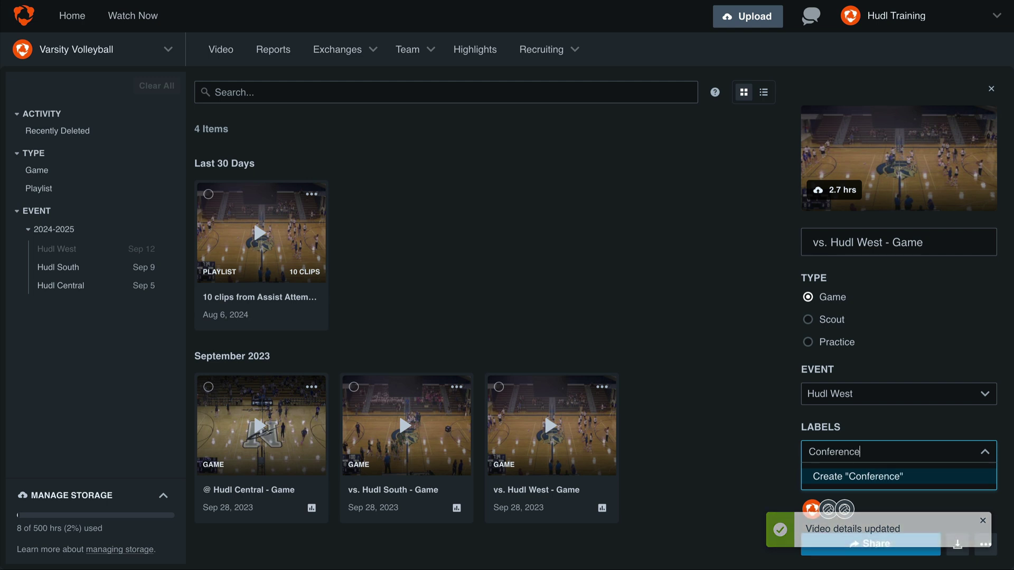
{"action": "key", "text": "Return"}
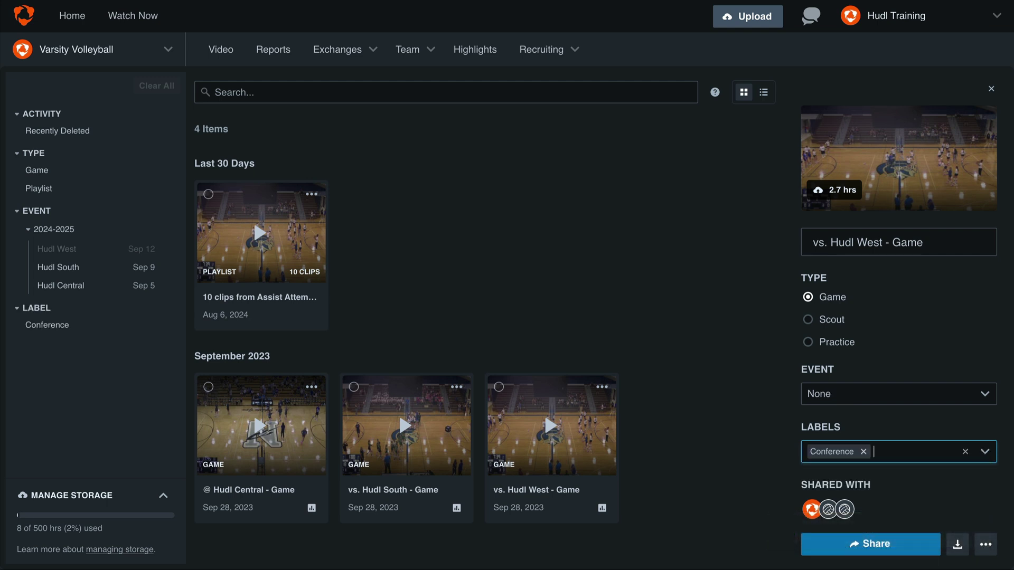
{"action": "left_click", "coordinate": [993, 93]}
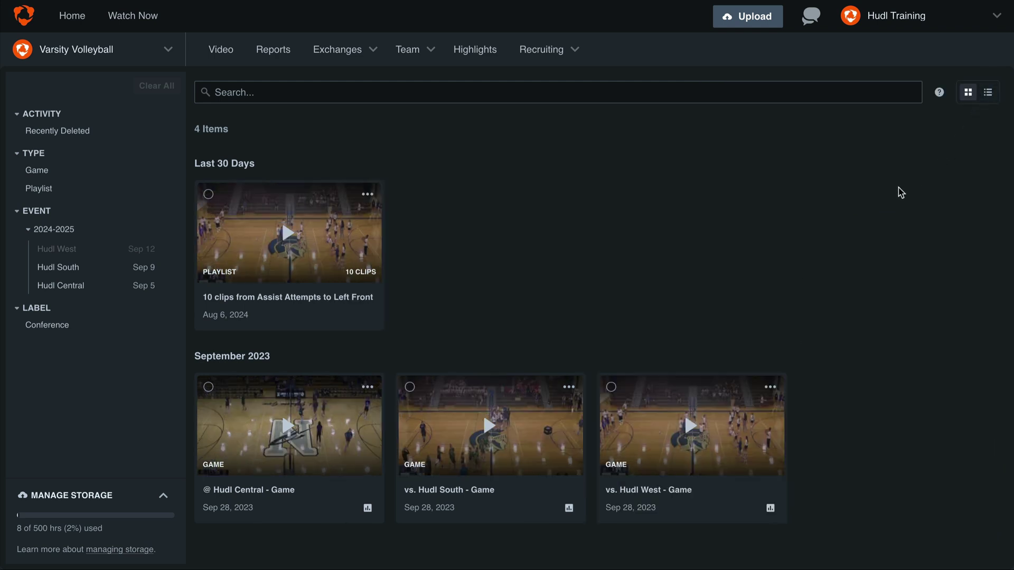
Step: Select the Hudl West, Central and South games and request download links for all three
{"action": "left_click", "coordinate": [611, 388]}
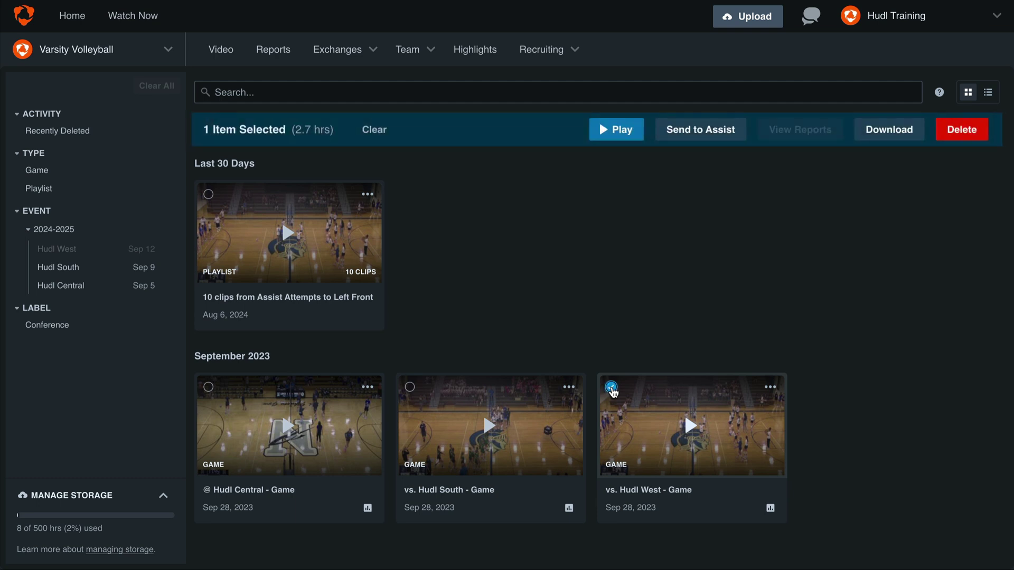
{"action": "left_click", "coordinate": [411, 389]}
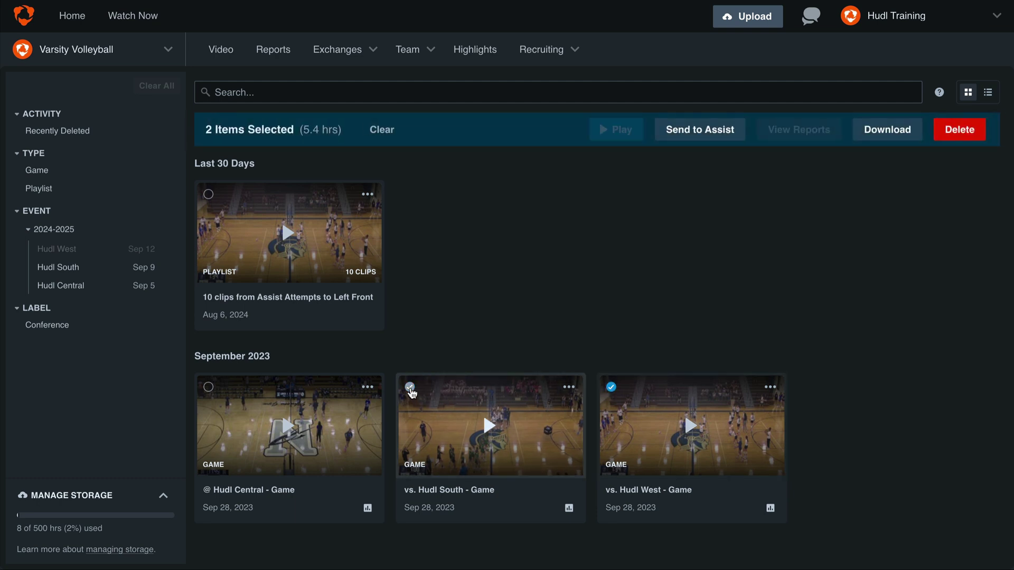
{"action": "left_click", "coordinate": [410, 389]}
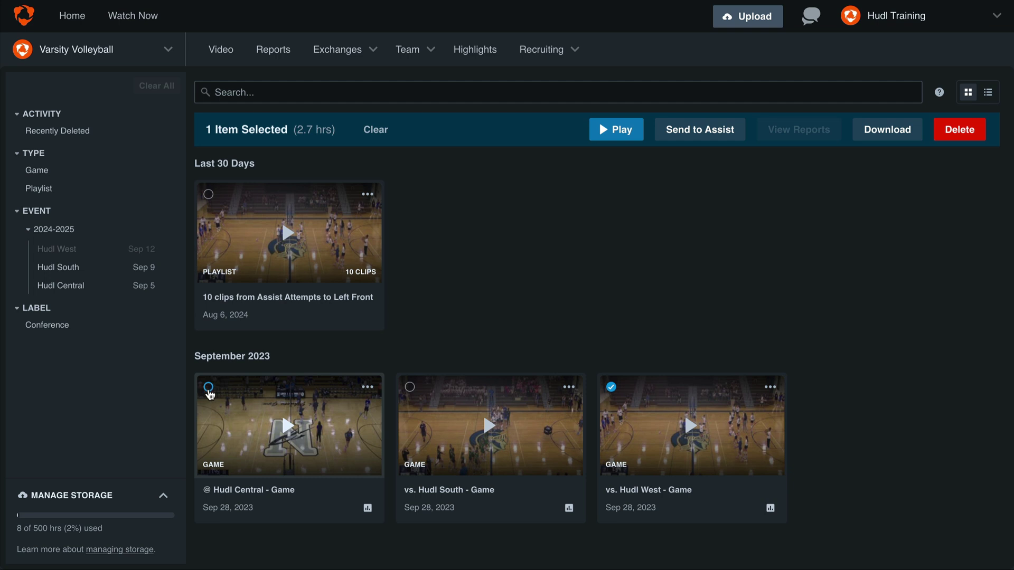
{"action": "left_click", "coordinate": [208, 389], "text": "shift"}
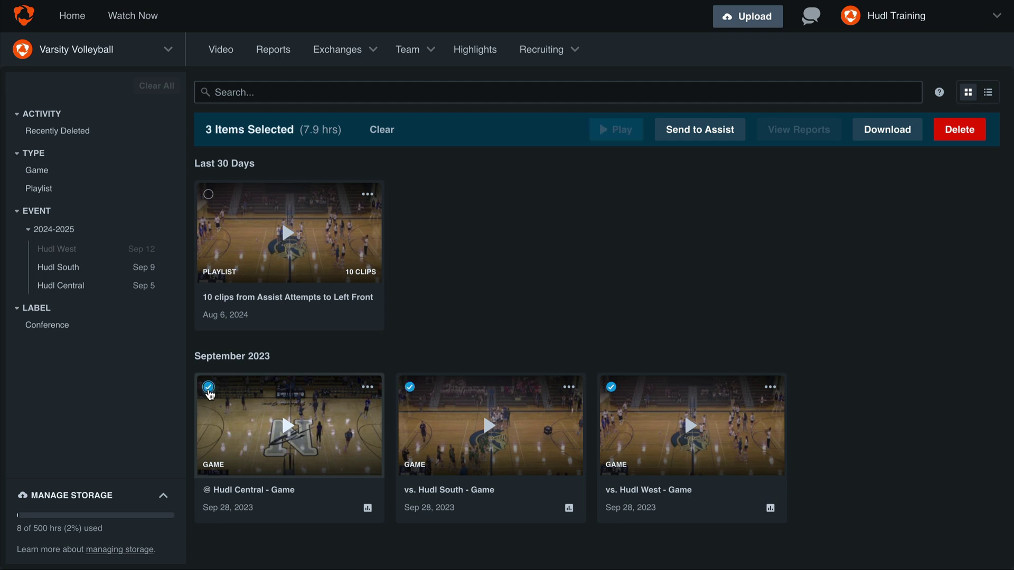
{"action": "left_click", "coordinate": [871, 135]}
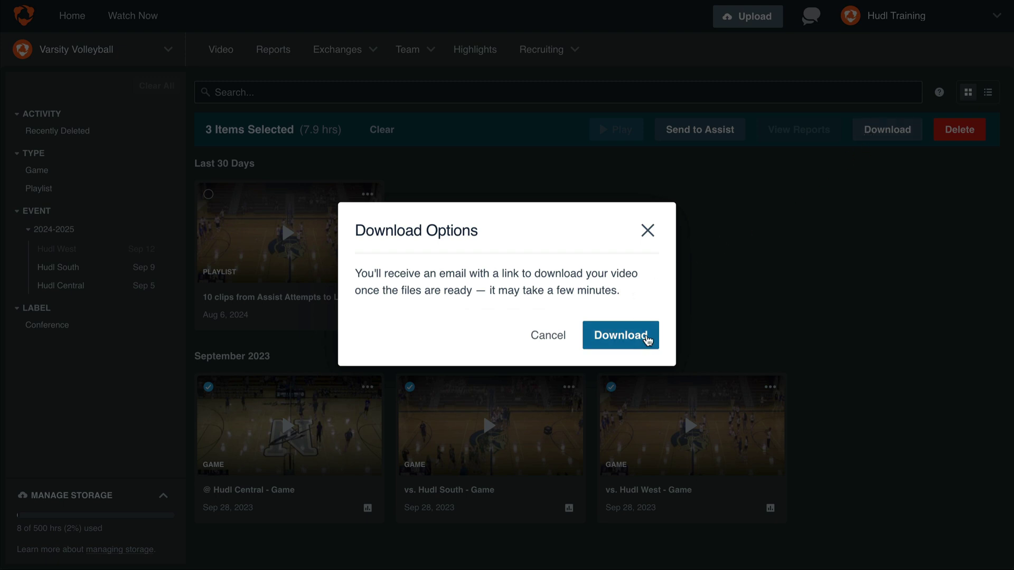
{"action": "left_click", "coordinate": [644, 337]}
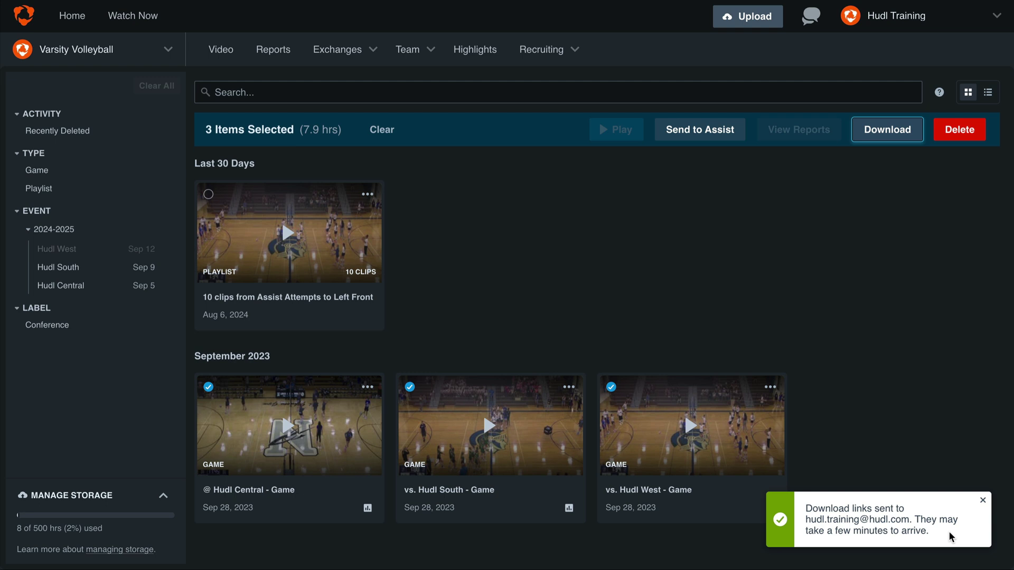
Step: Dismiss the download confirmation, then delete the three selected games and confirm
{"action": "left_click", "coordinate": [983, 501]}
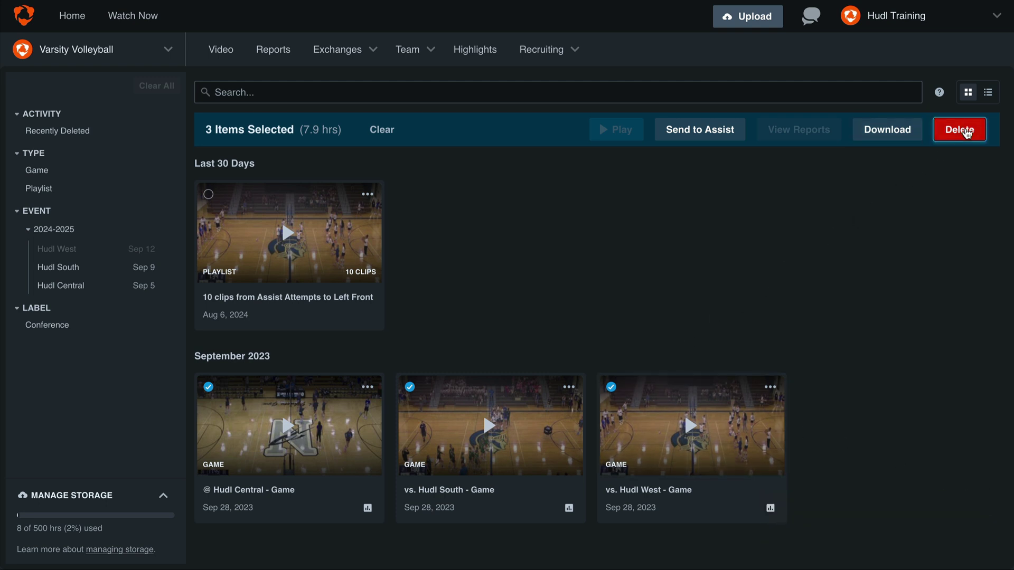
{"action": "left_click", "coordinate": [966, 132]}
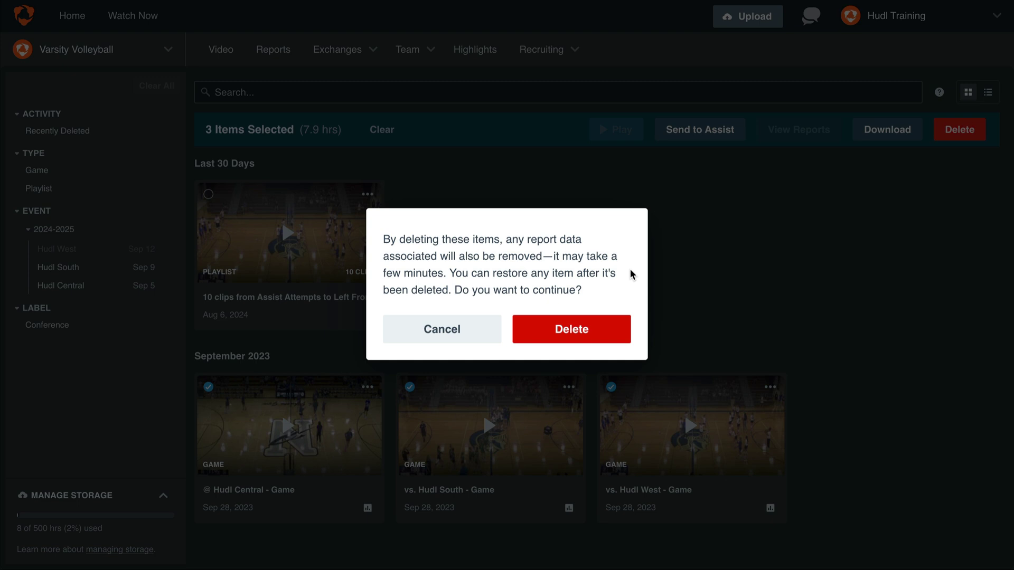
{"action": "left_click", "coordinate": [605, 332]}
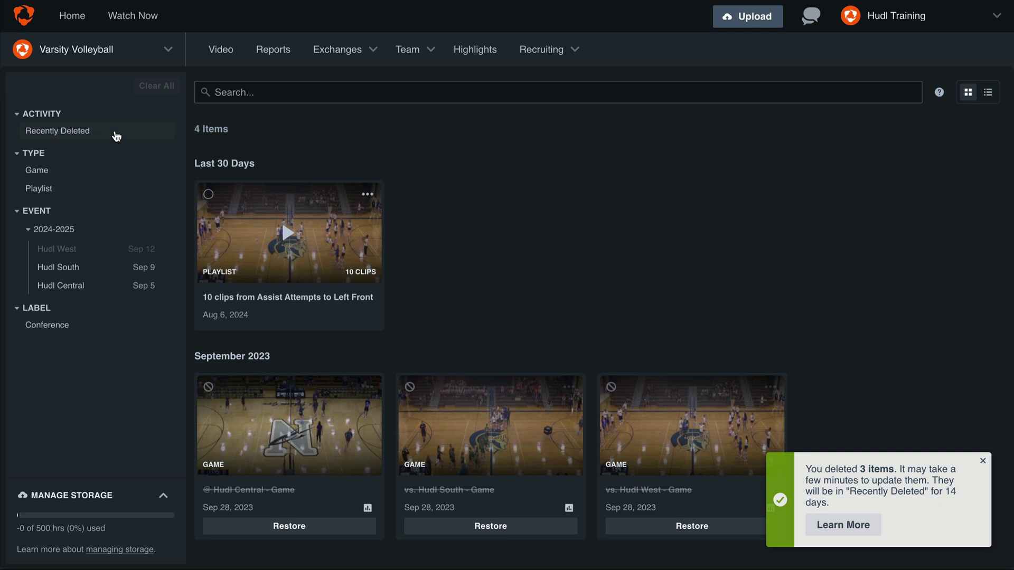
Step: Restore all three games from Recently Deleted, then clear the filter
{"action": "left_click", "coordinate": [116, 135]}
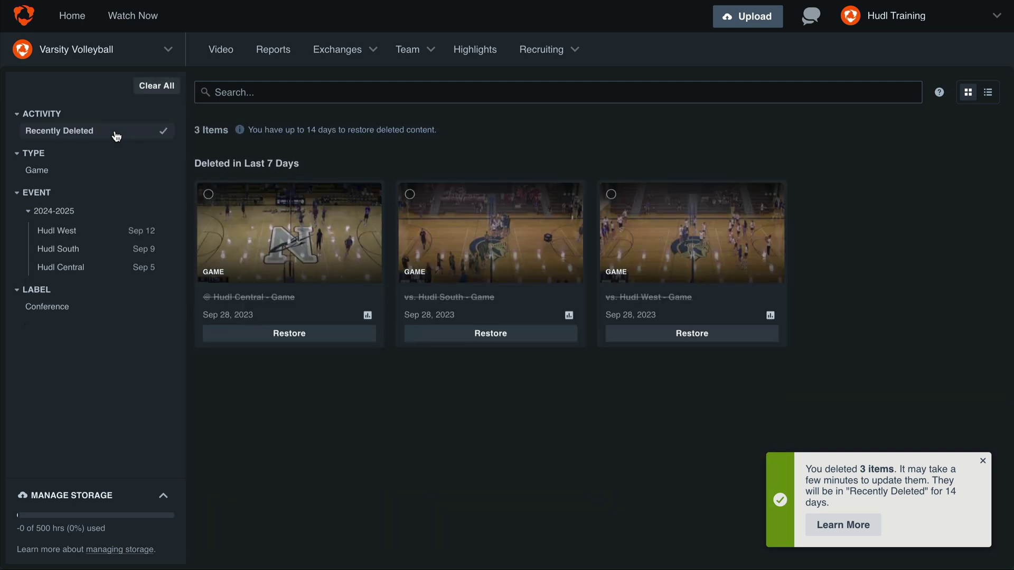
{"action": "left_click", "coordinate": [209, 196]}
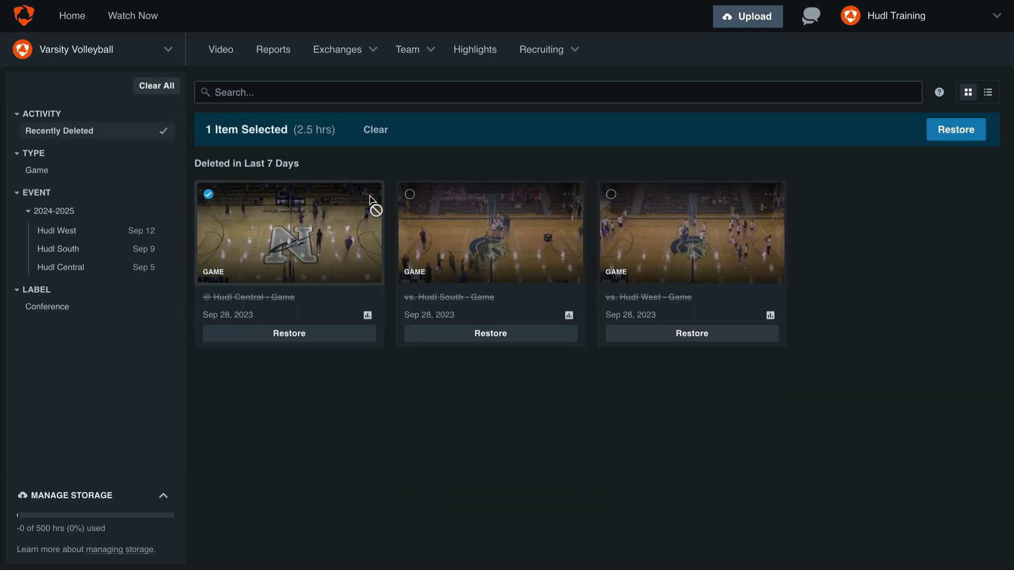
{"action": "left_click", "coordinate": [409, 195]}
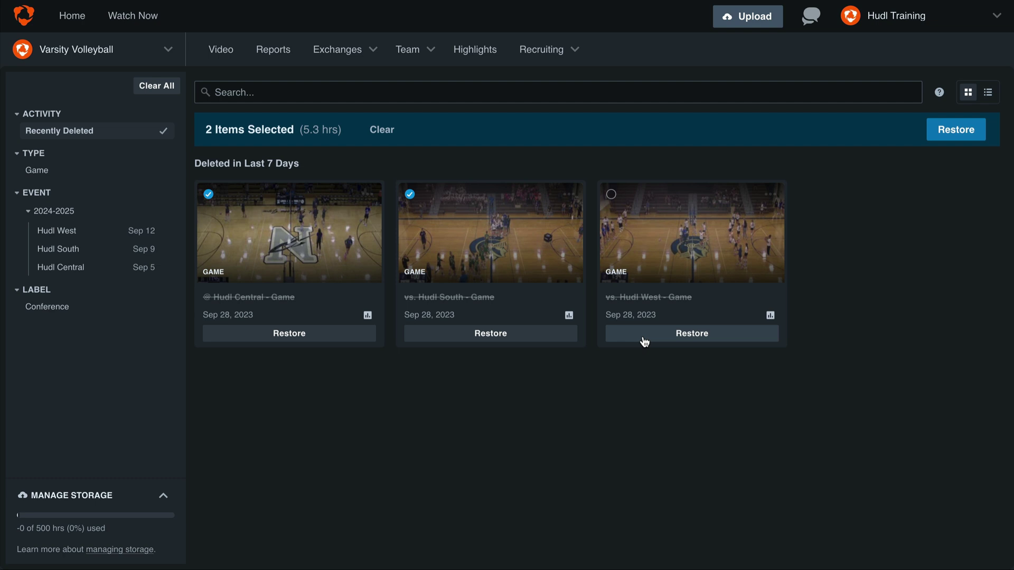
{"action": "left_click", "coordinate": [612, 196]}
{"action": "left_click", "coordinate": [957, 129]}
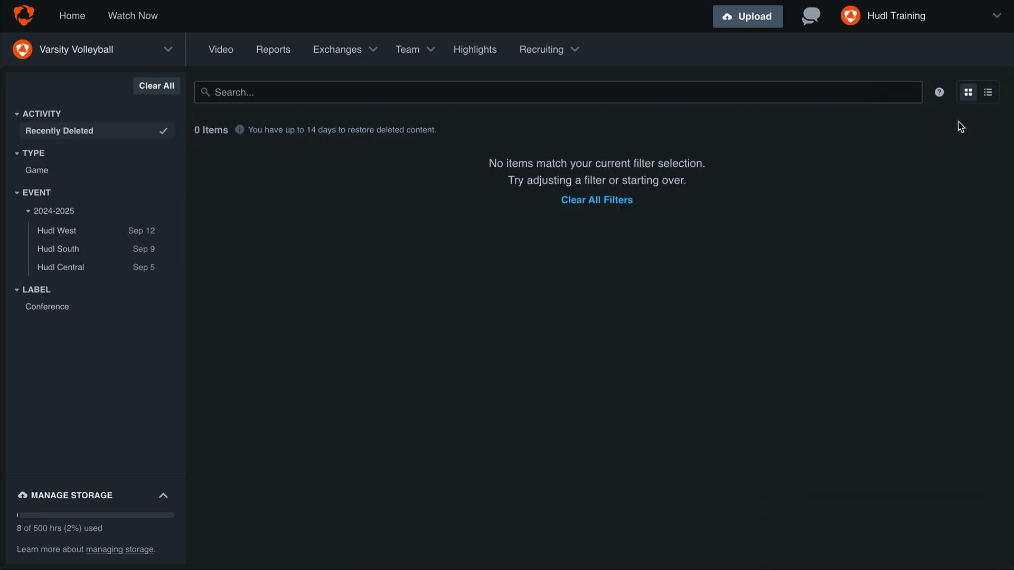
{"action": "left_click", "coordinate": [156, 89]}
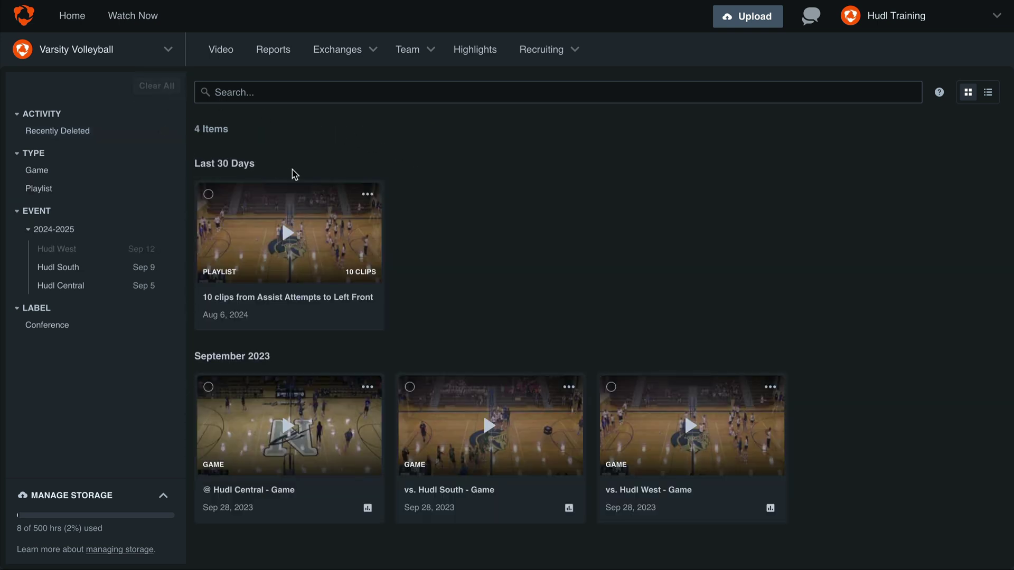
Step: Share the 10-clip Assist Attempts to Left Front playlist with the Athletes (16) group
{"action": "left_click", "coordinate": [367, 195]}
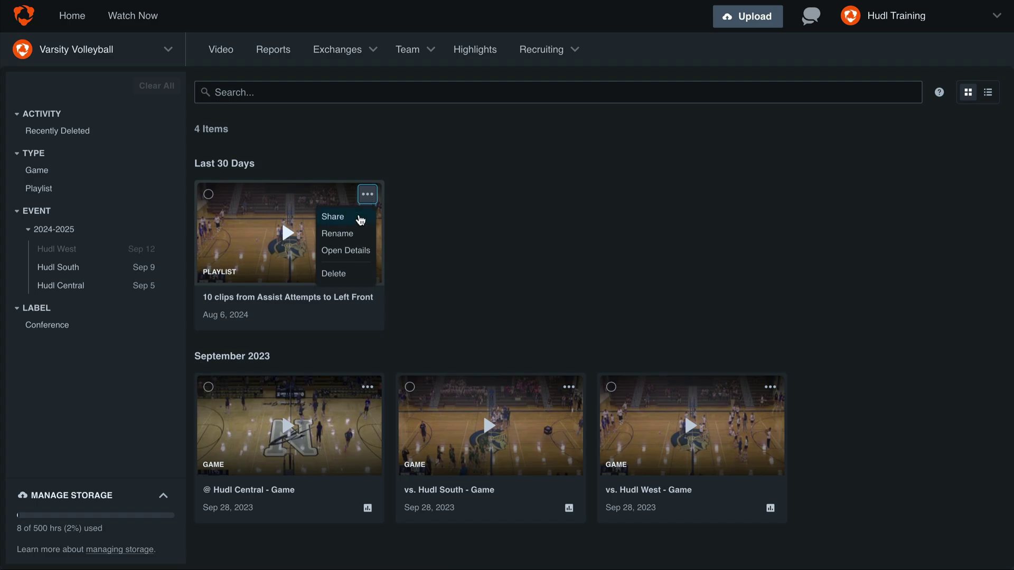
{"action": "left_click", "coordinate": [359, 219]}
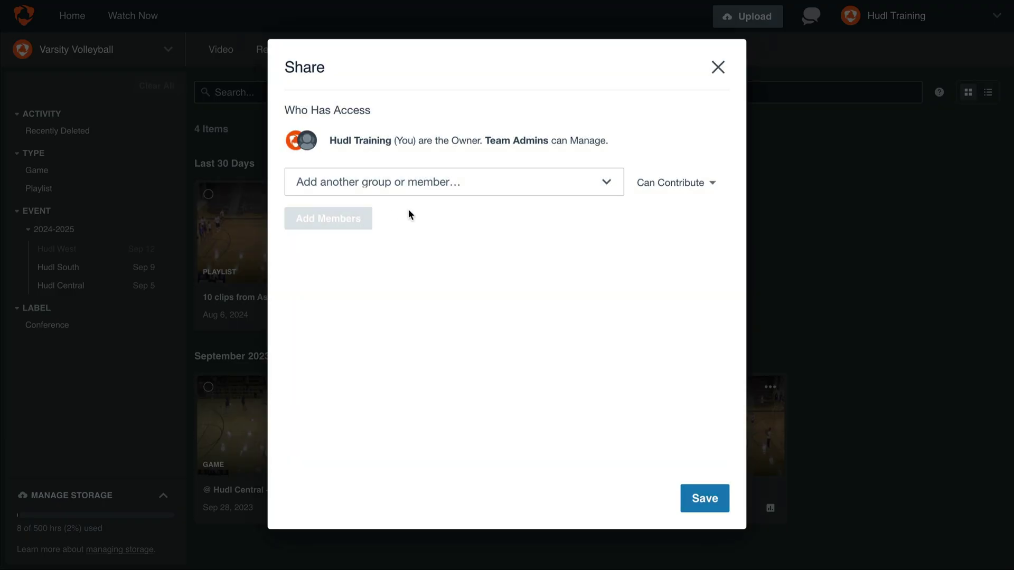
{"action": "left_click", "coordinate": [616, 190]}
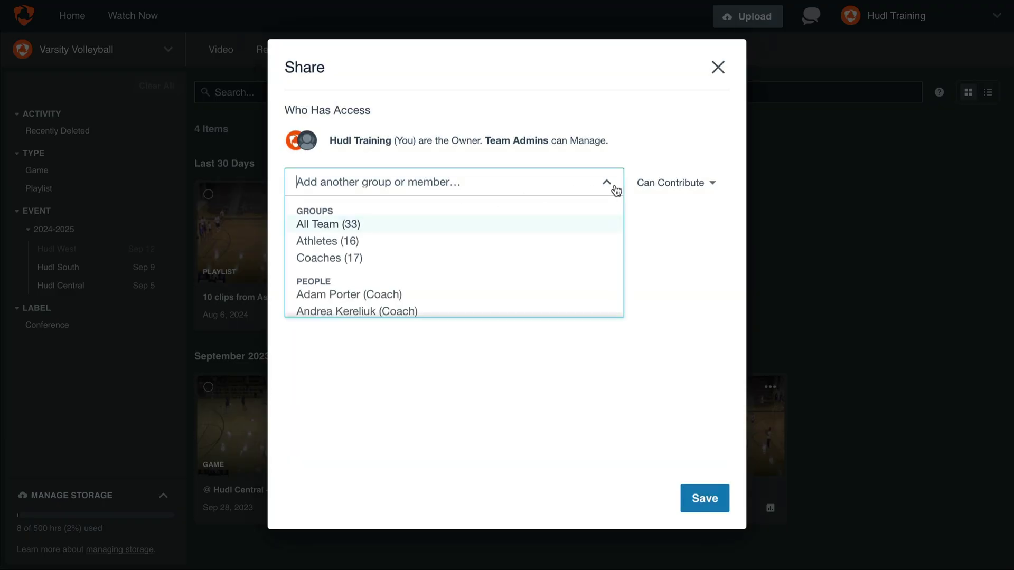
{"action": "left_click", "coordinate": [582, 241]}
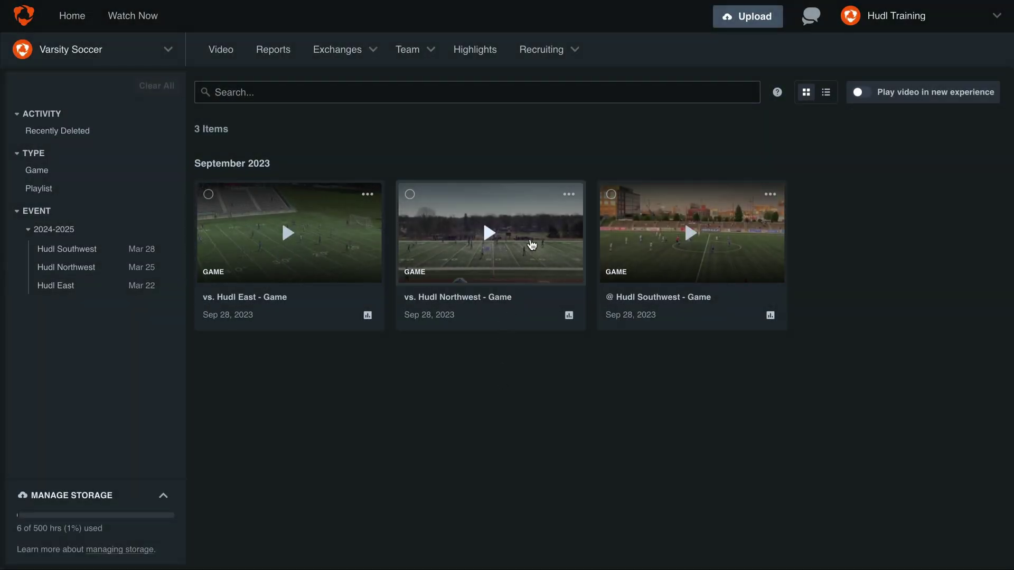
Step: Open the vs. Hudl Northwest game, filter tags to Free Kicks and Varsity Soccer, and step through matches
{"action": "left_click", "coordinate": [532, 245]}
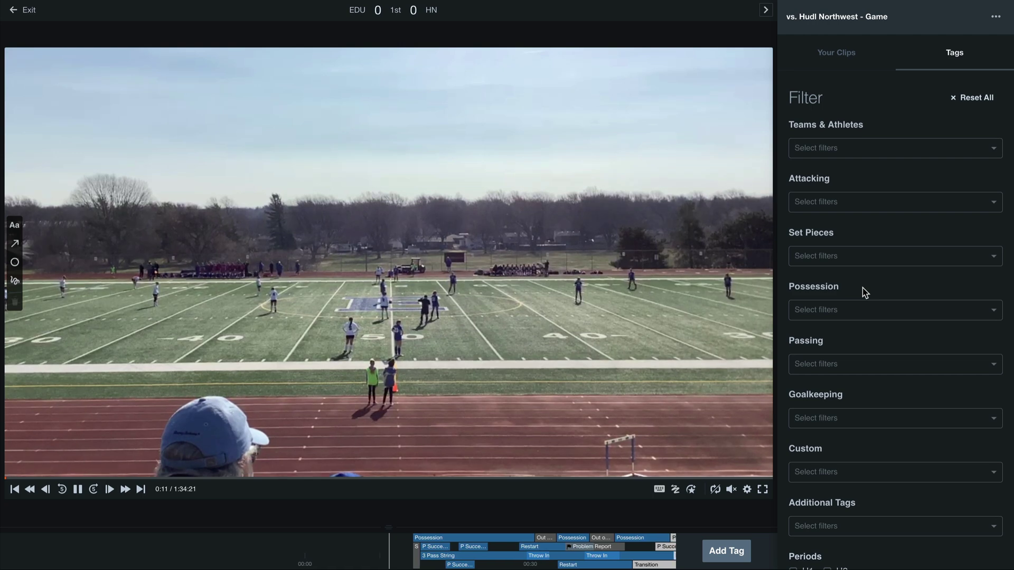
{"action": "left_click", "coordinate": [881, 255]}
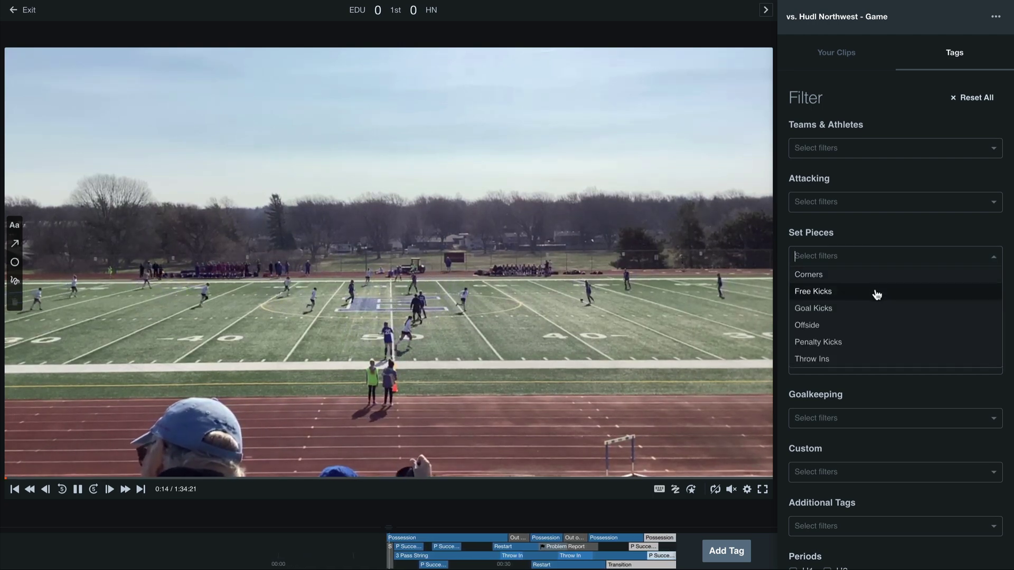
{"action": "left_click", "coordinate": [875, 291]}
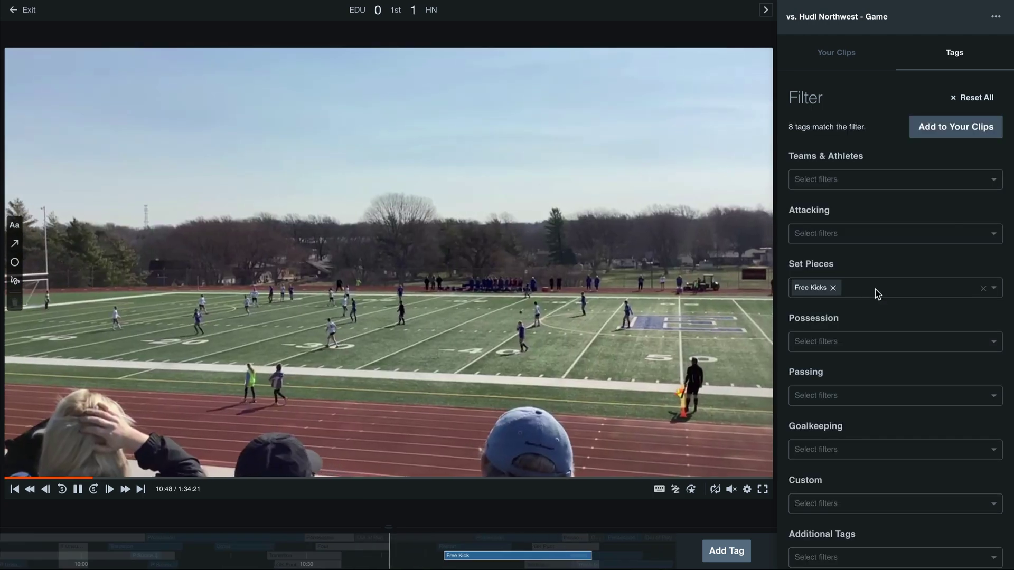
{"action": "left_click", "coordinate": [872, 179]}
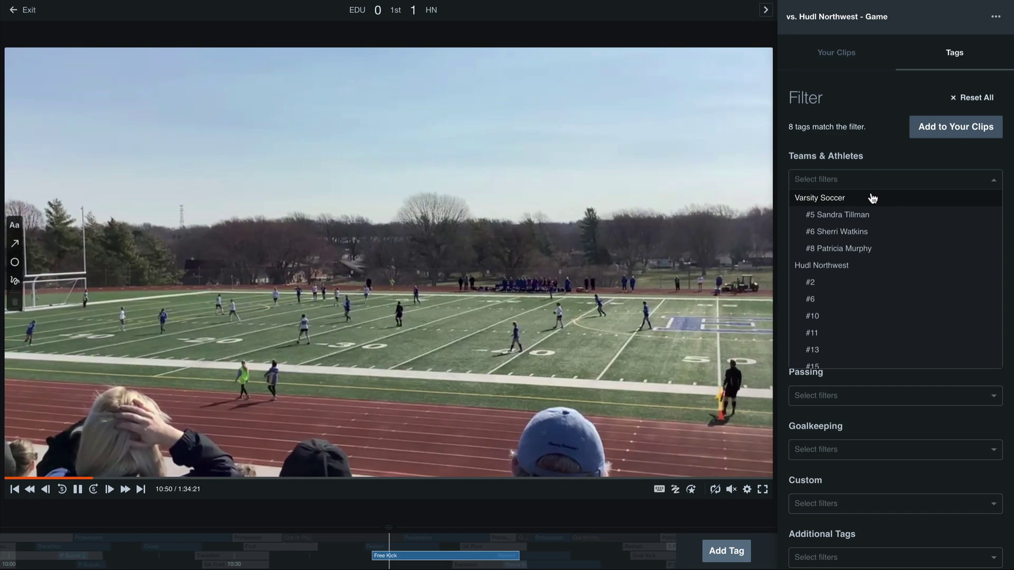
{"action": "left_click", "coordinate": [872, 198]}
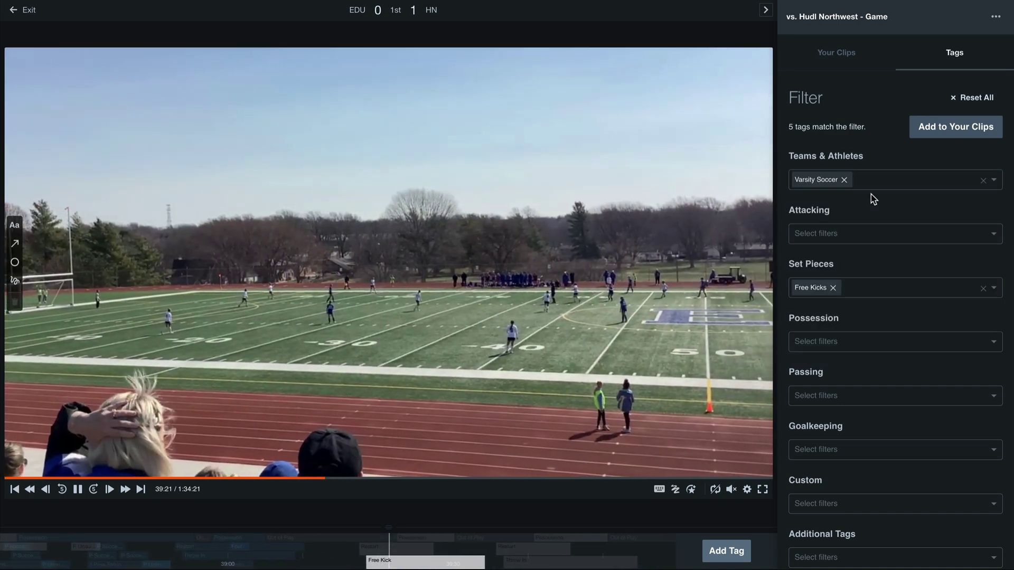
{"action": "key", "text": "Right"}
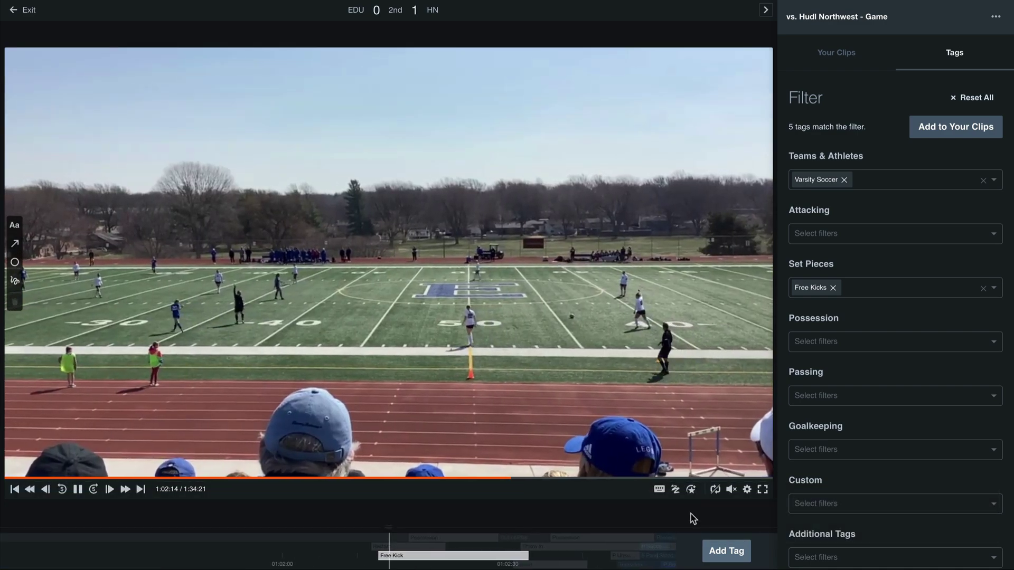
{"action": "key", "text": "Right"}
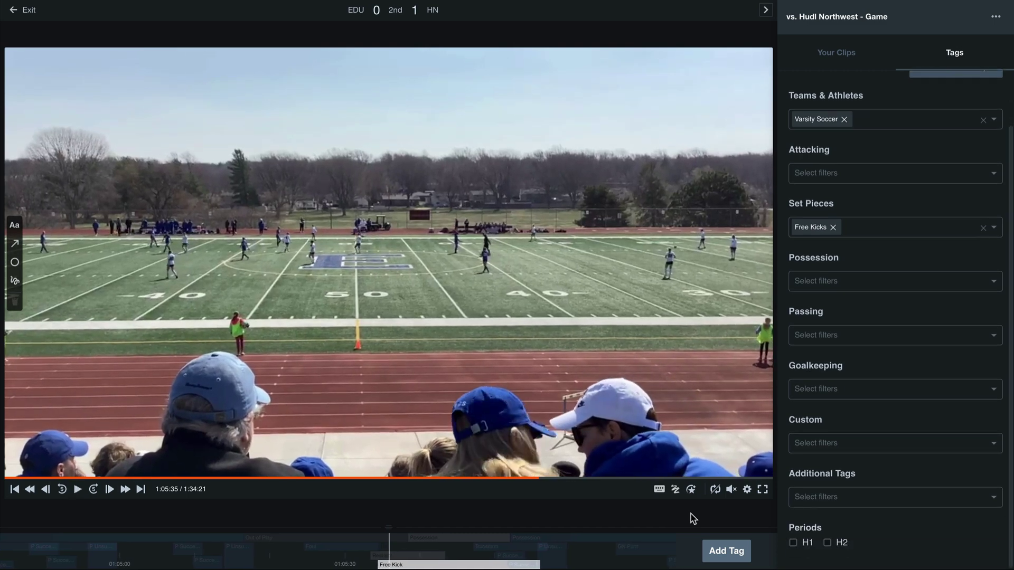
Step: Turn the five matching free kicks into clips and view the Your Clips list
{"action": "scroll", "coordinate": [891, 372], "scroll_direction": "up", "scroll_amount": 2}
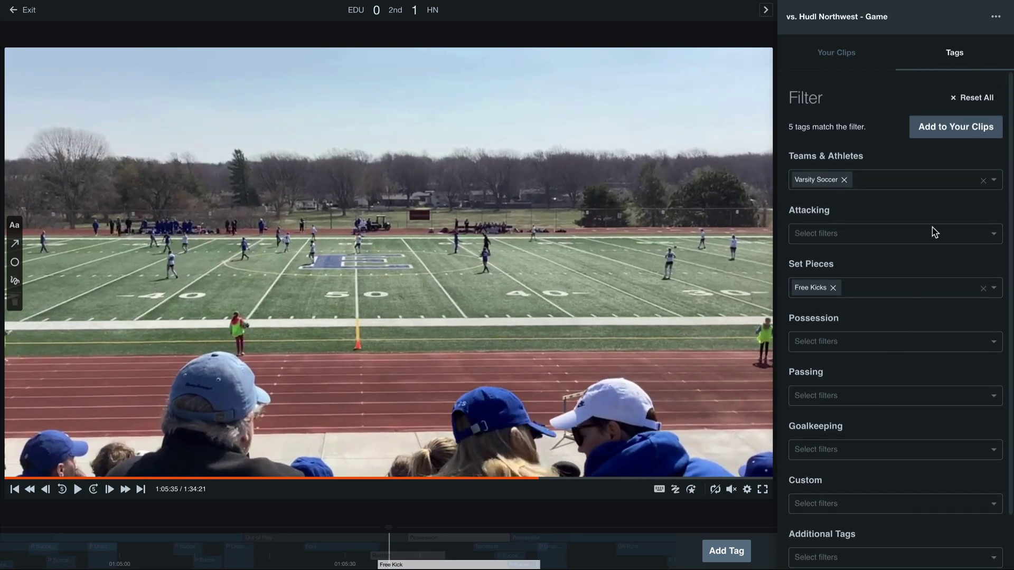
{"action": "left_click", "coordinate": [980, 133]}
{"action": "left_click", "coordinate": [841, 54]}
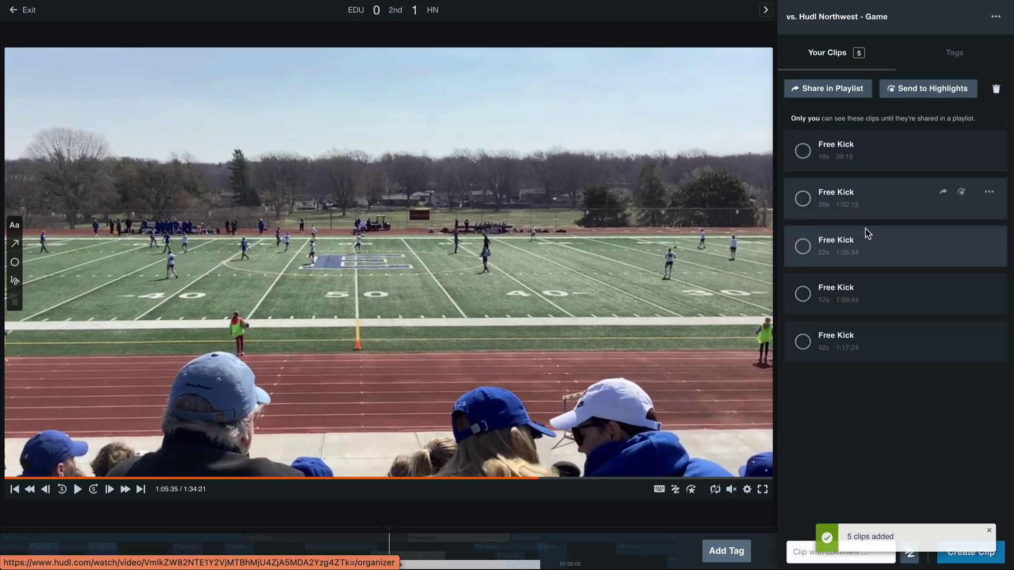
Step: Comment 'Good Spacing' on the second Free Kick clip and save the clip
{"action": "left_click", "coordinate": [873, 203]}
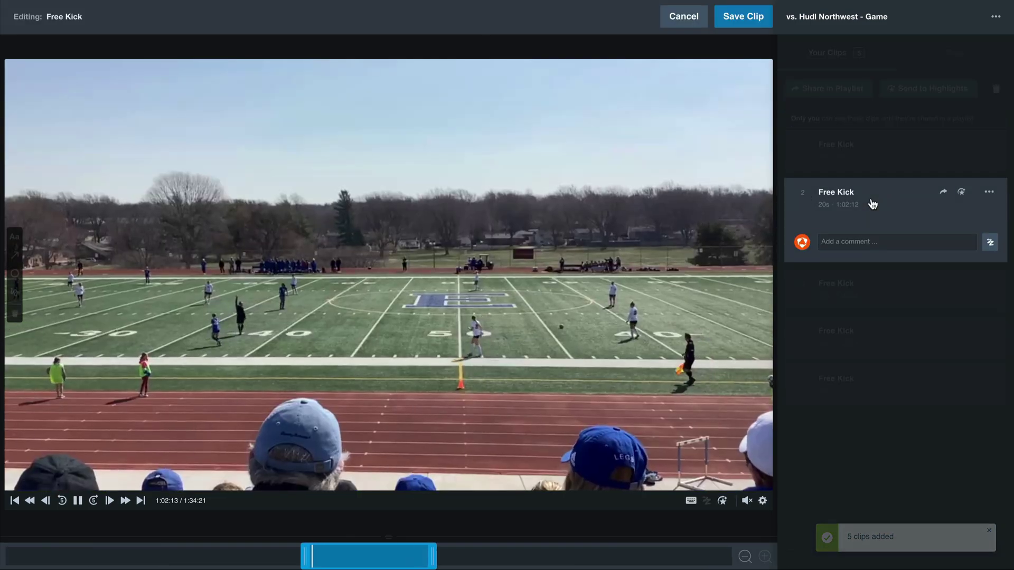
{"action": "left_click", "coordinate": [871, 247]}
{"action": "type", "text": "Good Spacing"}
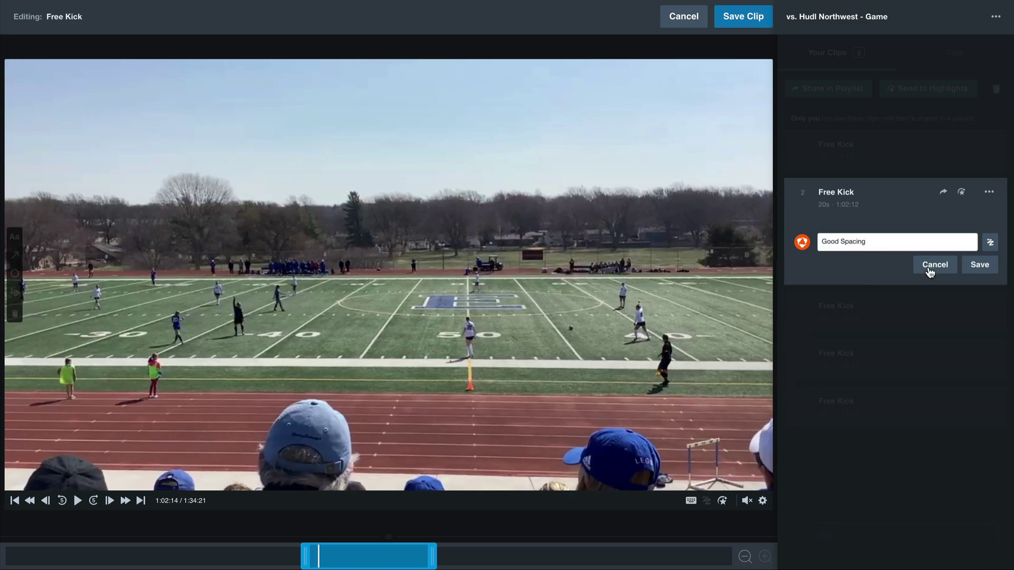
{"action": "left_click", "coordinate": [980, 266]}
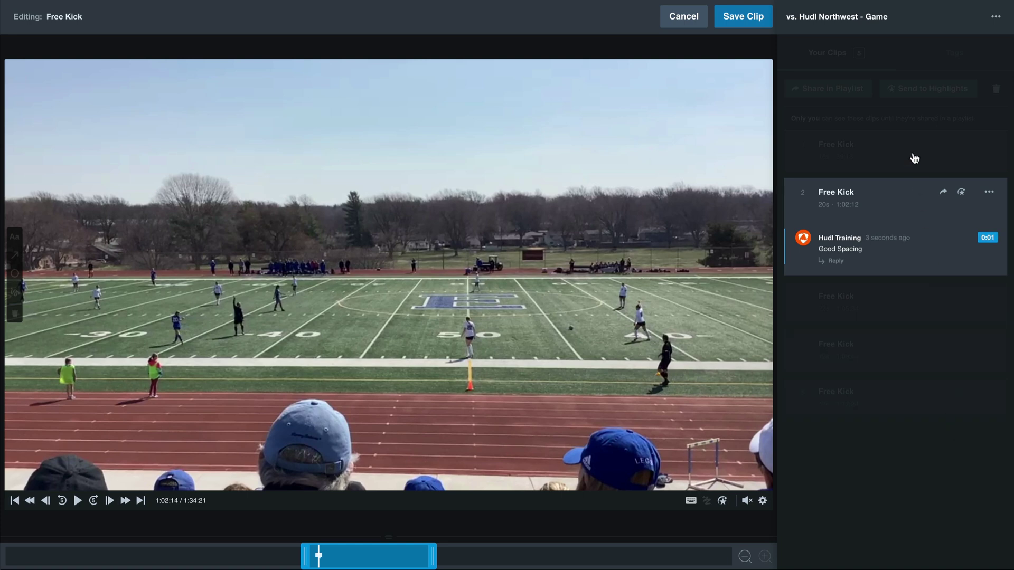
{"action": "left_click", "coordinate": [761, 20]}
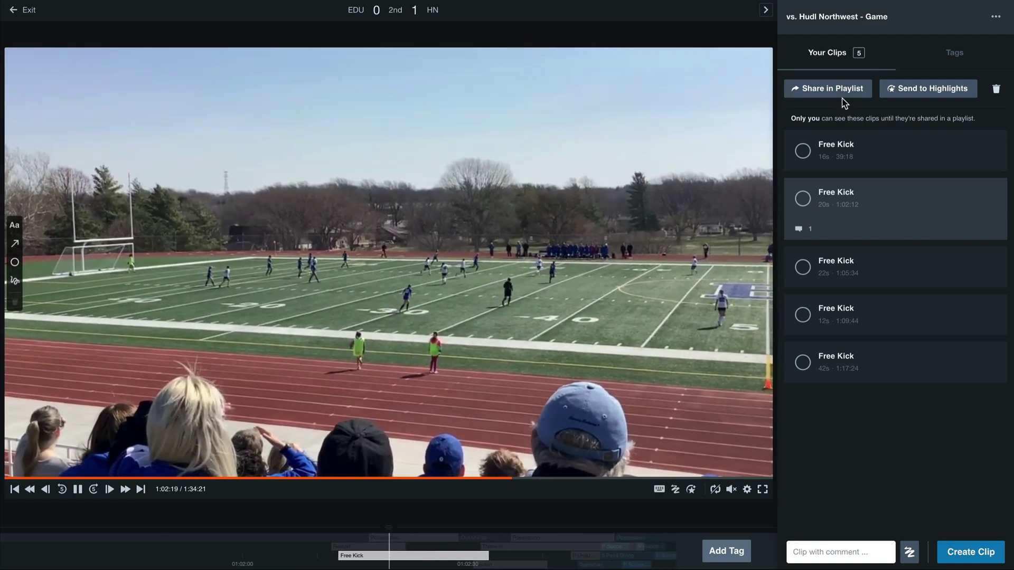
Step: Save the five clips as a playlist Athletes can comment and draw on, then circle the far-right player
{"action": "left_click", "coordinate": [843, 93]}
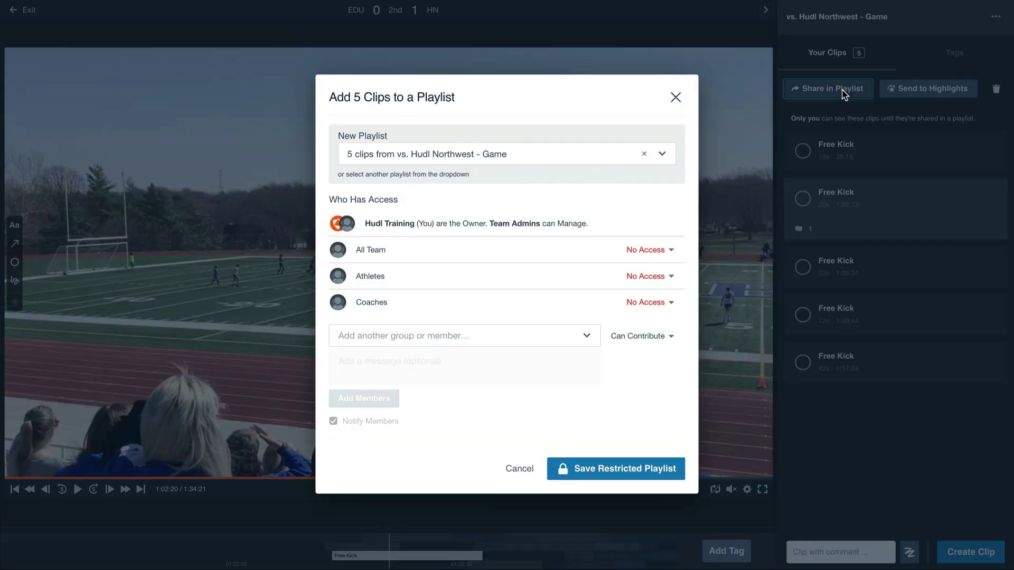
{"action": "left_click", "coordinate": [658, 279]}
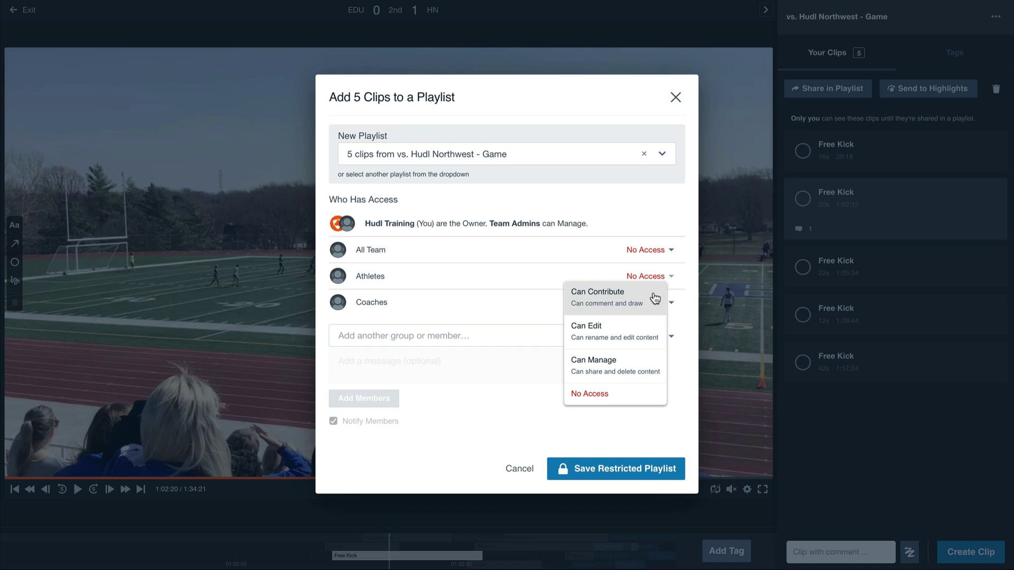
{"action": "left_click", "coordinate": [655, 298]}
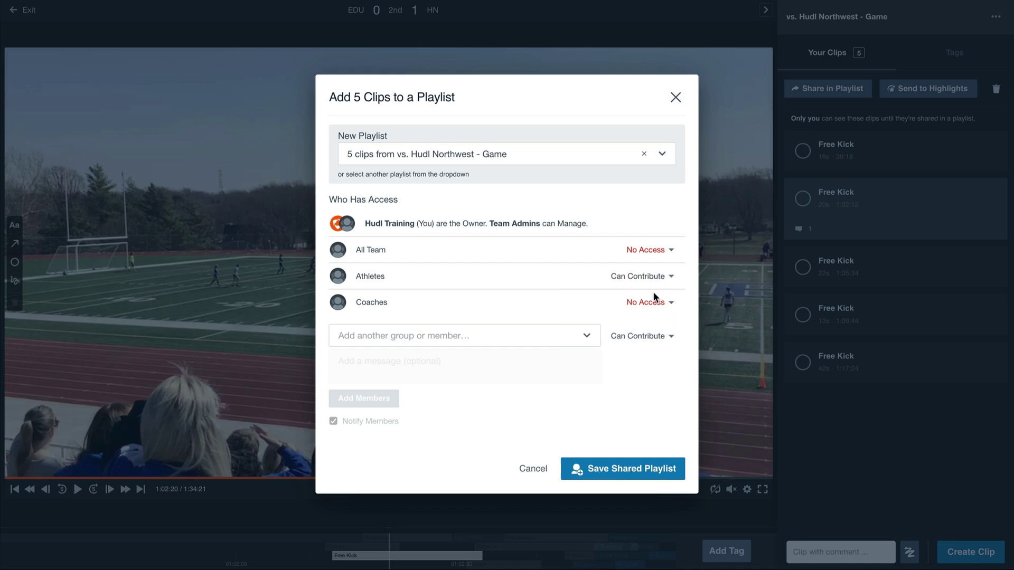
{"action": "left_click", "coordinate": [655, 478]}
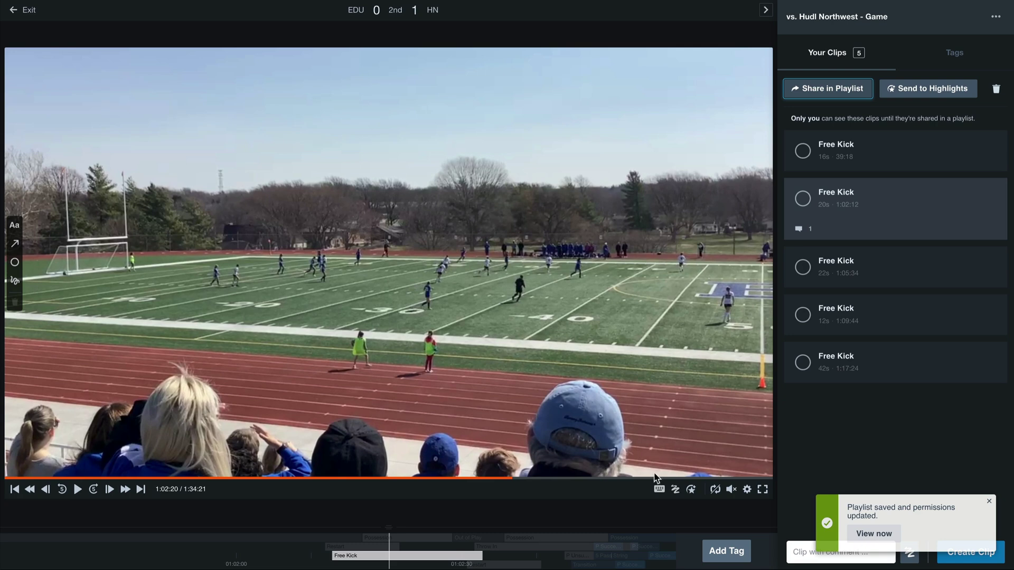
{"action": "left_click", "coordinate": [15, 262]}
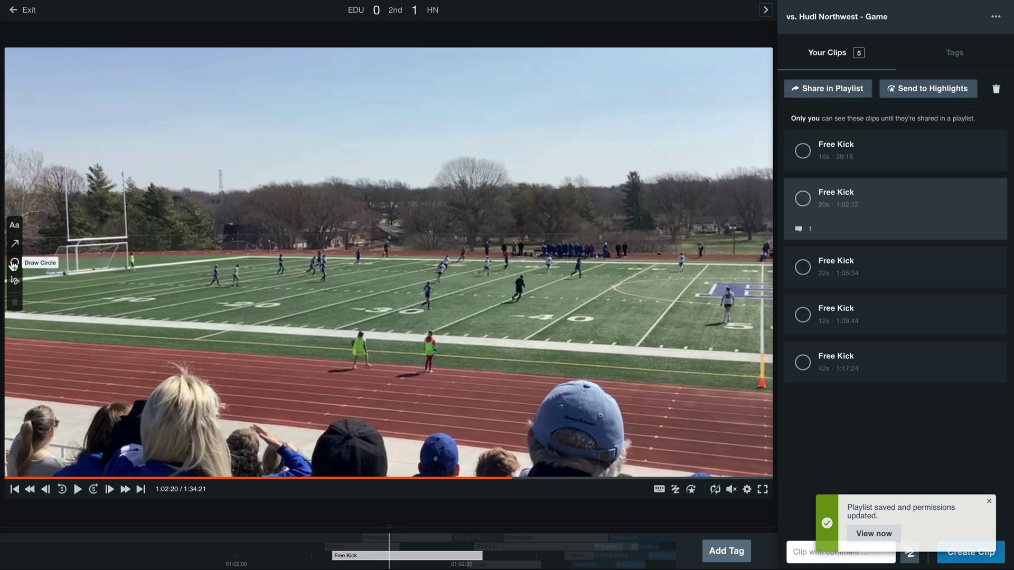
{"action": "left_click", "coordinate": [673, 252]}
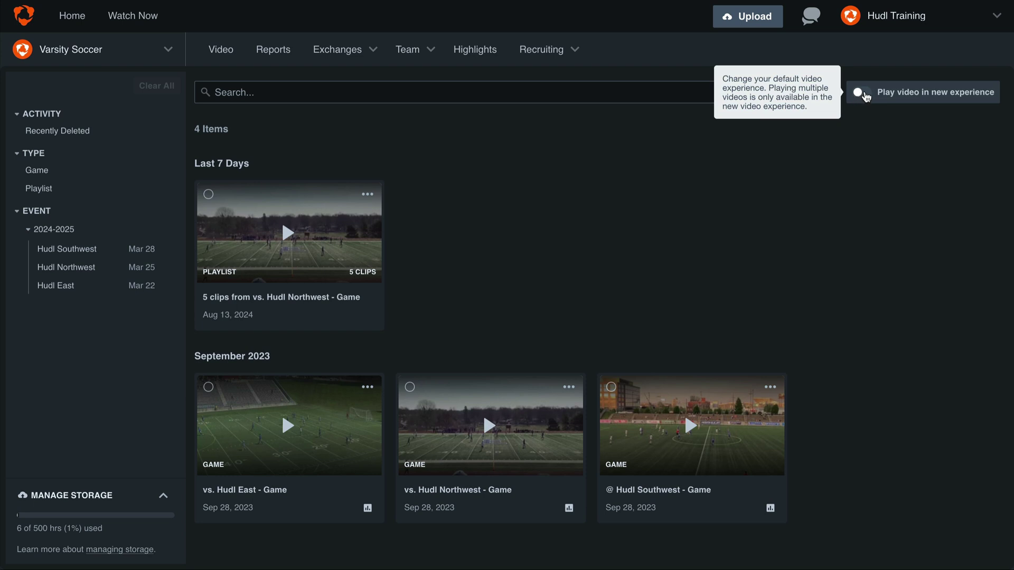
Step: Turn on 'Play video in new experience' and open the vs. Hudl East - Game film
{"action": "left_click", "coordinate": [862, 93]}
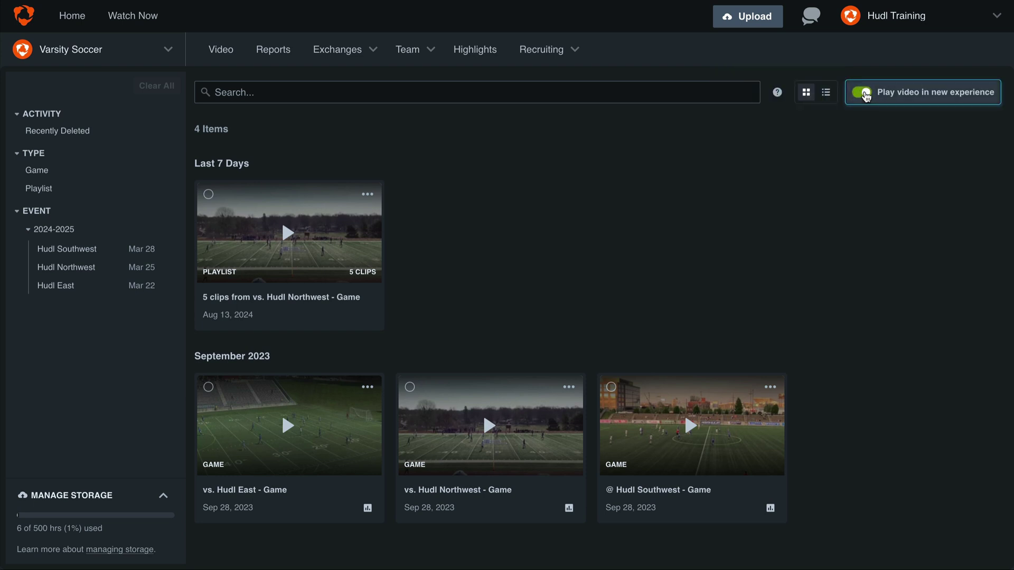
{"action": "left_click", "coordinate": [337, 429]}
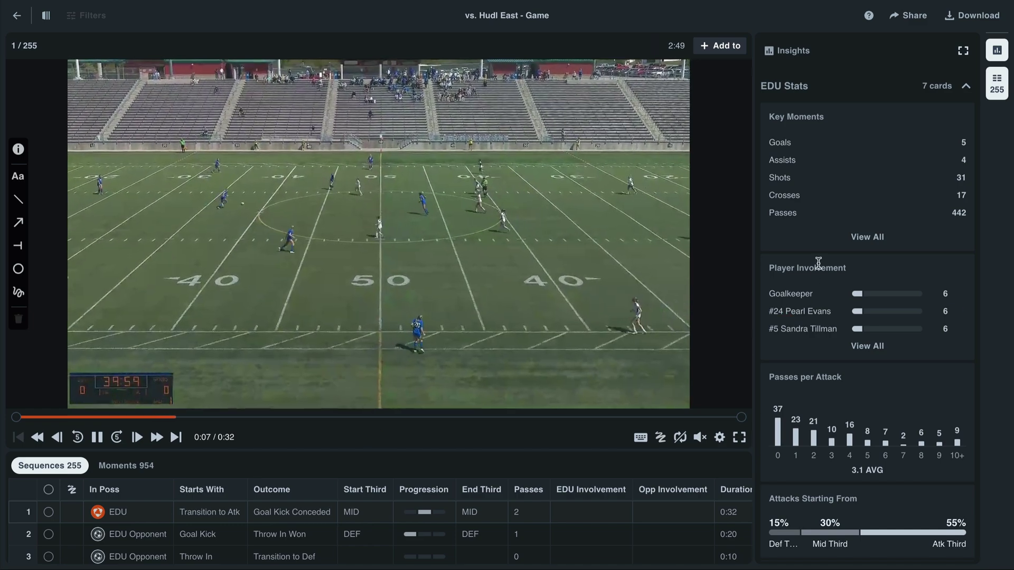
{"action": "scroll", "coordinate": [819, 264], "scroll_direction": "down", "scroll_amount": 1}
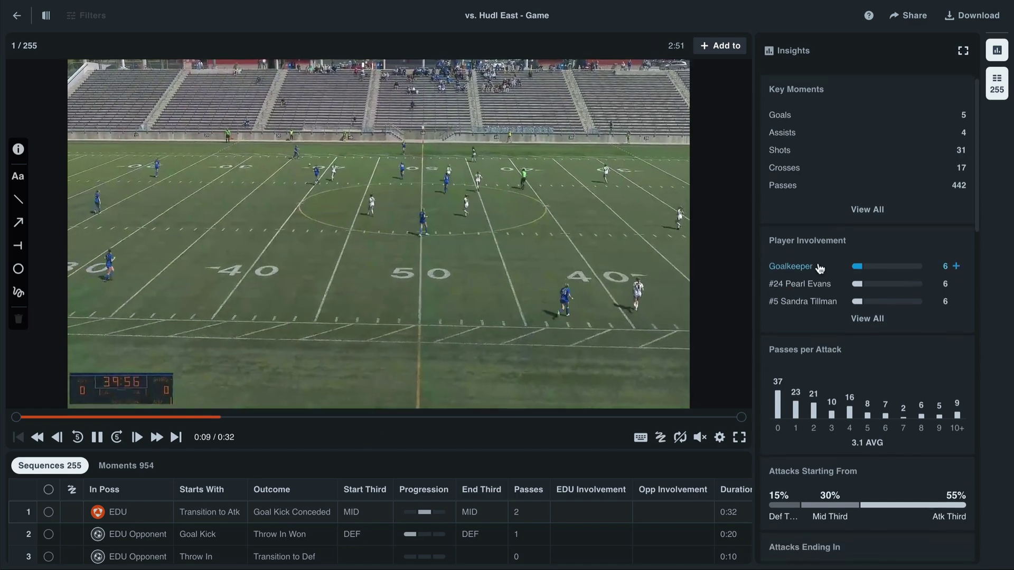
{"action": "scroll", "coordinate": [818, 267], "scroll_direction": "down", "scroll_amount": 3}
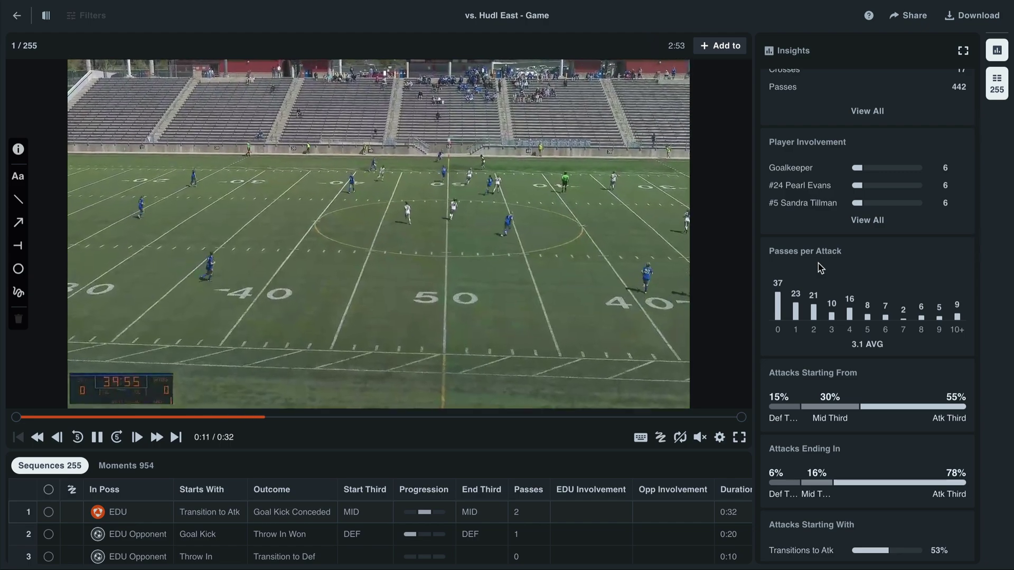
{"action": "scroll", "coordinate": [821, 268], "scroll_direction": "down", "scroll_amount": 3}
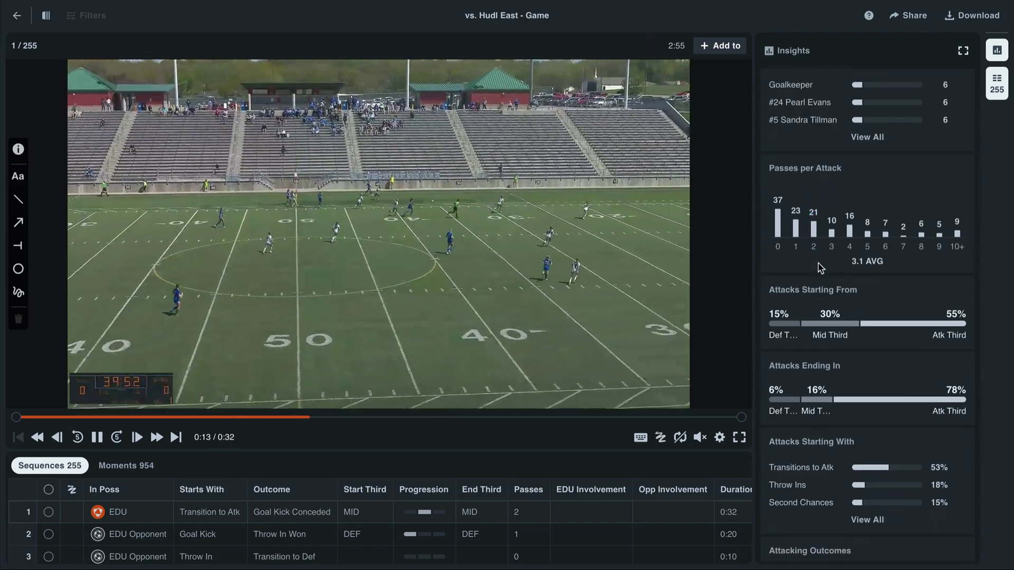
{"action": "scroll", "coordinate": [819, 265], "scroll_direction": "down", "scroll_amount": 3}
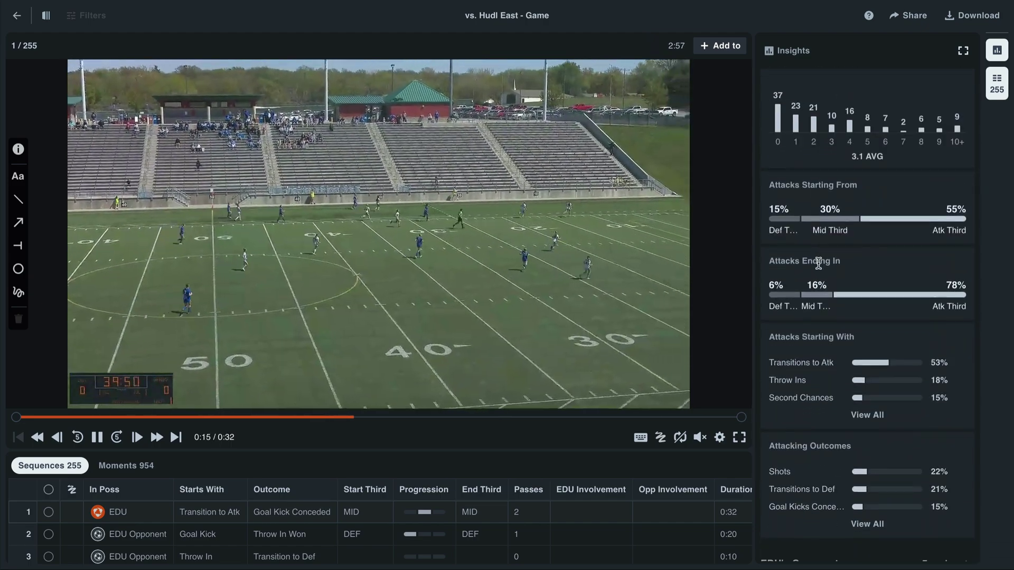
{"action": "scroll", "coordinate": [818, 264], "scroll_direction": "up", "scroll_amount": 7}
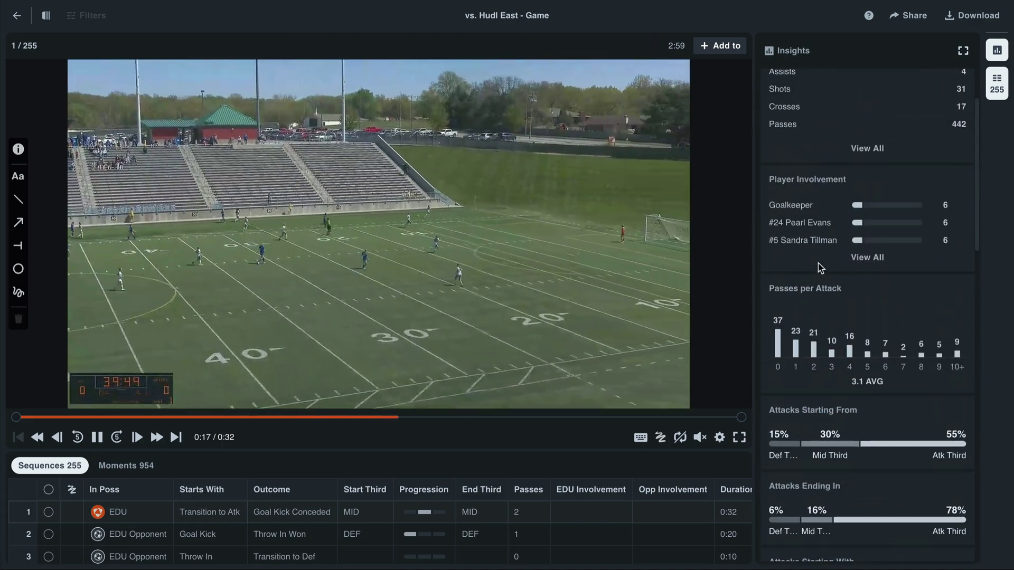
Step: Expand Insights and filter to Atk Third attack starts involving player #5, showing 1 goal, 5 shots
{"action": "left_click", "coordinate": [964, 53]}
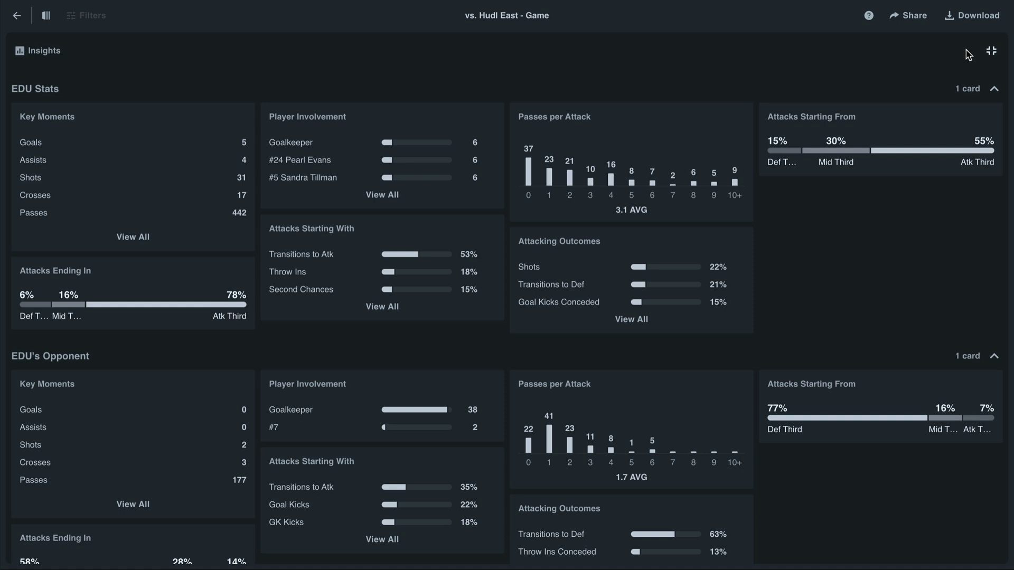
{"action": "scroll", "coordinate": [911, 288], "scroll_direction": "down", "scroll_amount": 2}
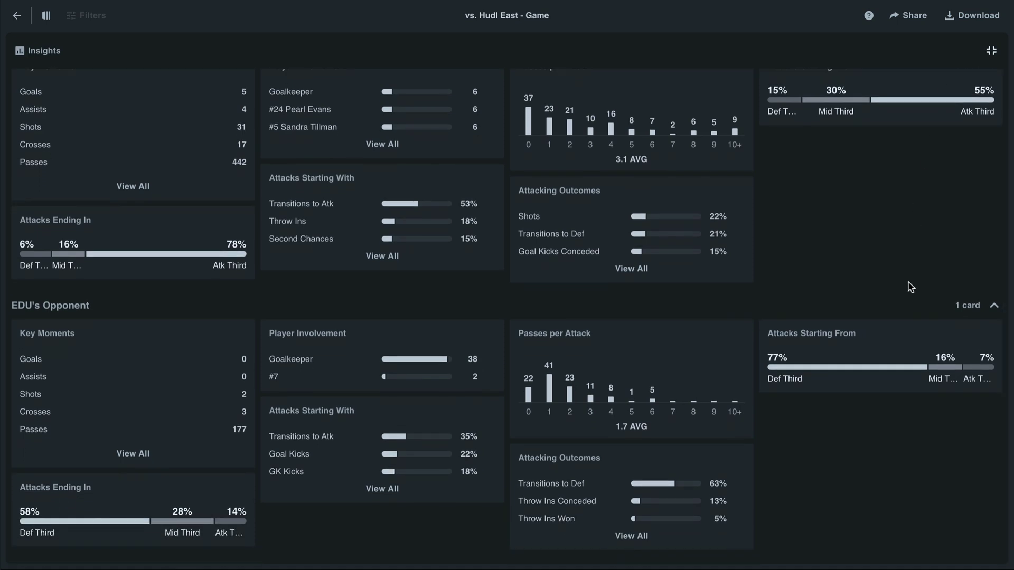
{"action": "scroll", "coordinate": [911, 287], "scroll_direction": "up", "scroll_amount": 2}
{"action": "mouse_move", "coordinate": [943, 156]}
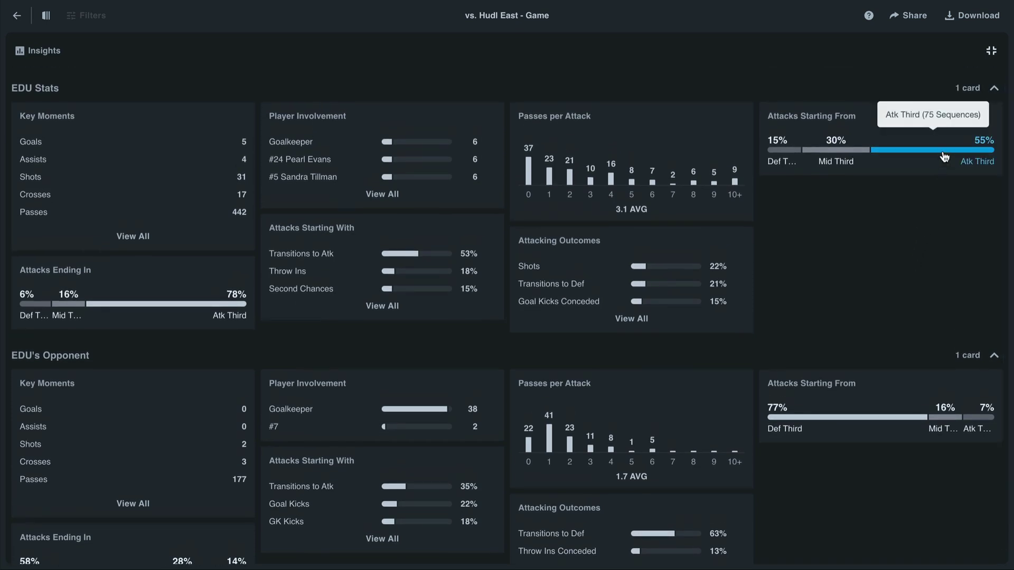
{"action": "left_click", "coordinate": [944, 156]}
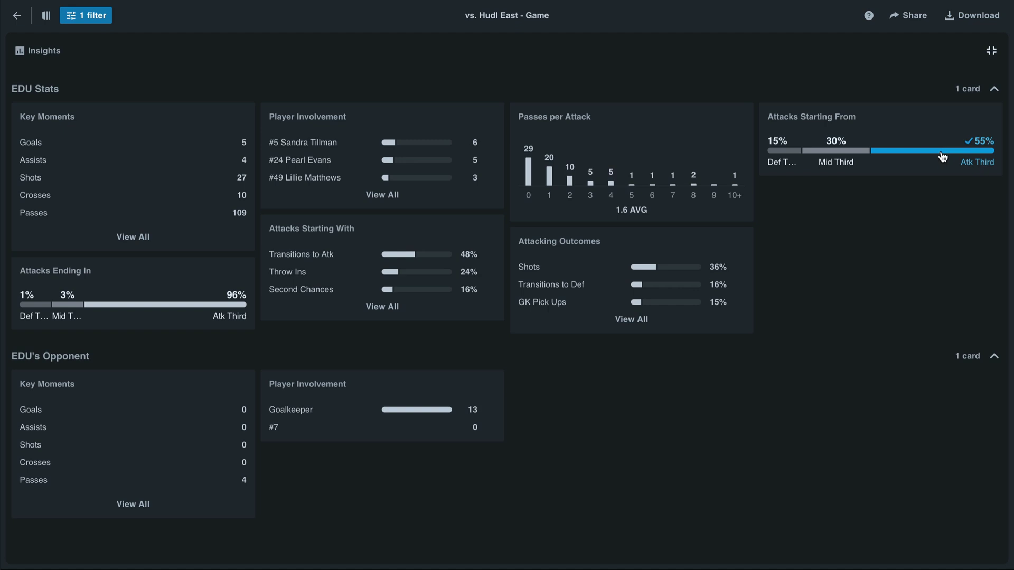
{"action": "left_click", "coordinate": [401, 144]}
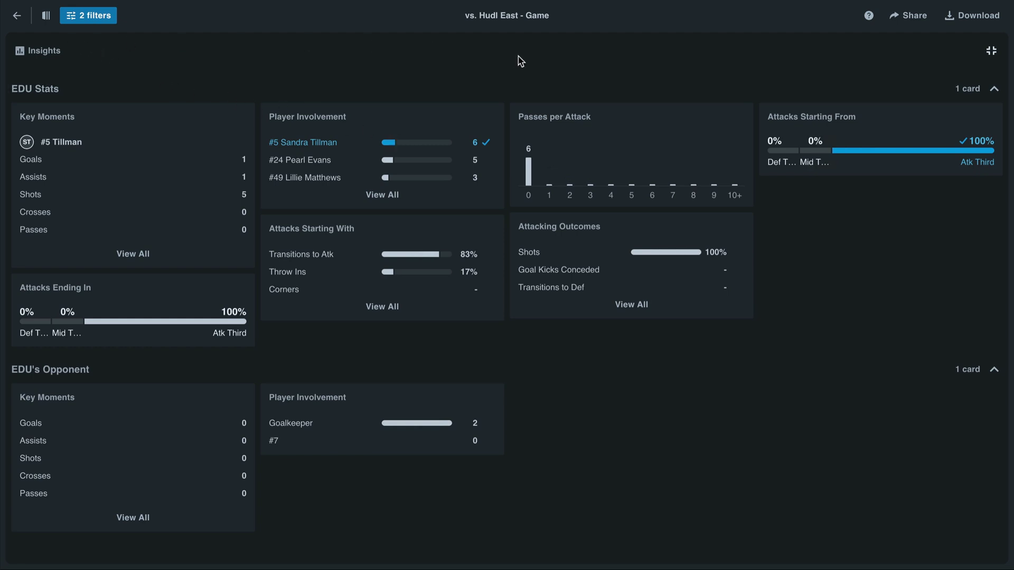
Step: Collapse Insights and share the vs. Hudl East video with the Athletes (15) group too
{"action": "left_click", "coordinate": [992, 53]}
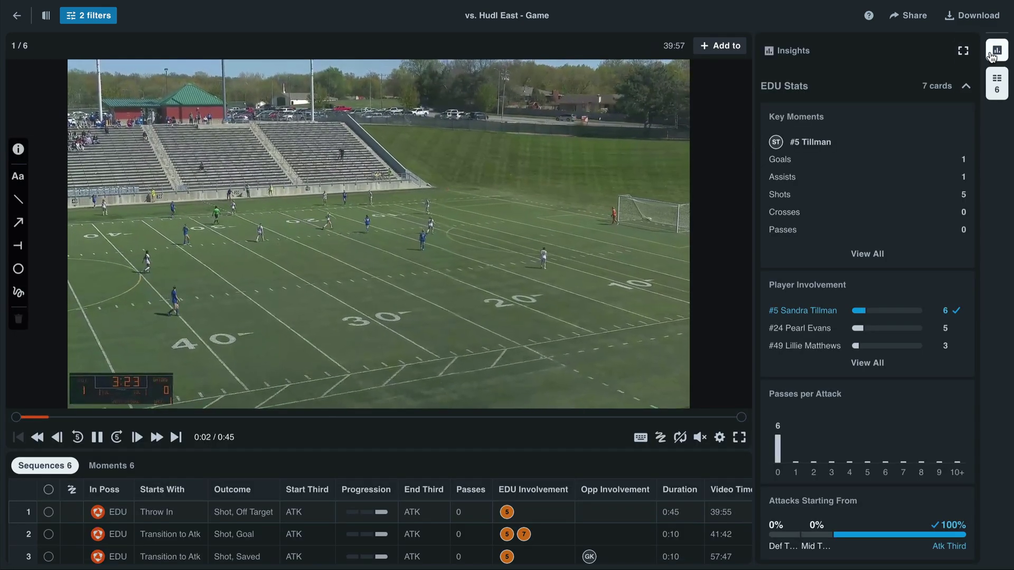
{"action": "left_click", "coordinate": [912, 16]}
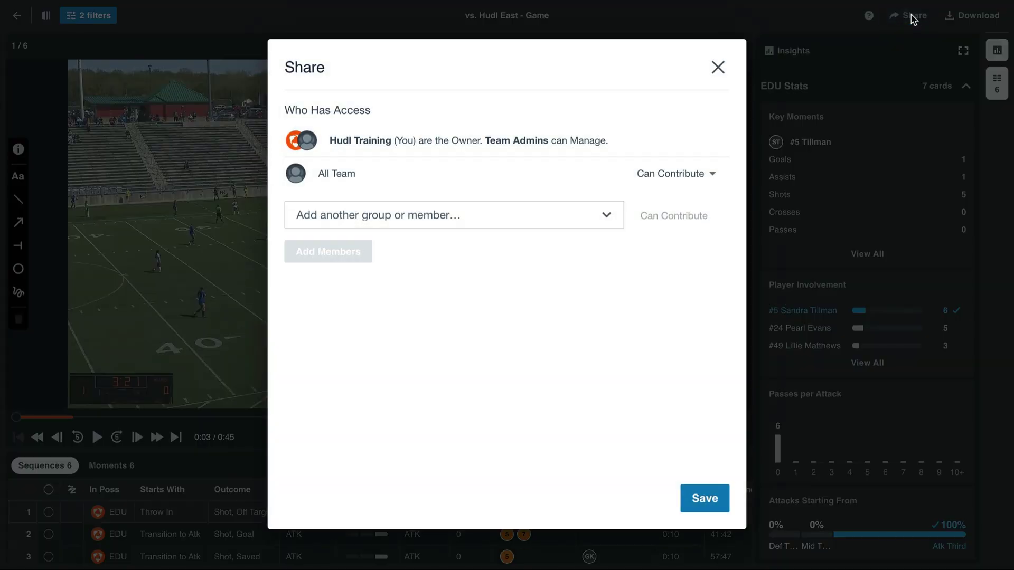
{"action": "left_click", "coordinate": [606, 218]}
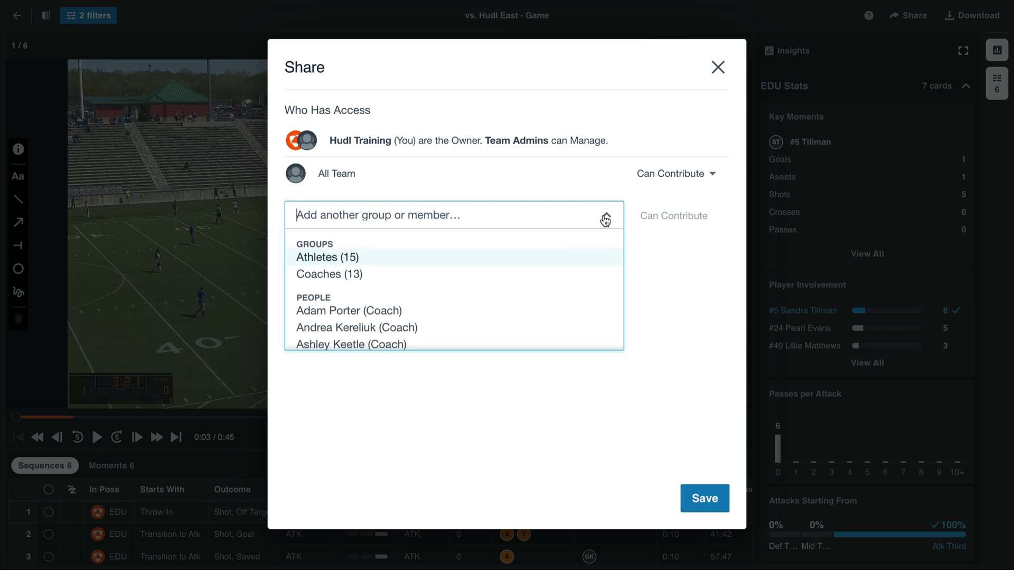
{"action": "left_click", "coordinate": [581, 258]}
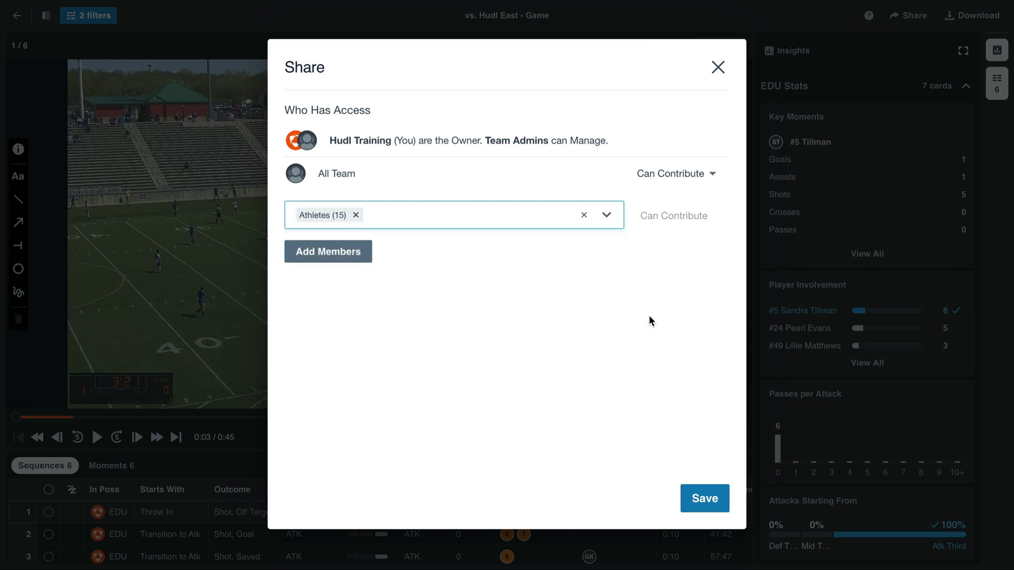
{"action": "left_click", "coordinate": [703, 496]}
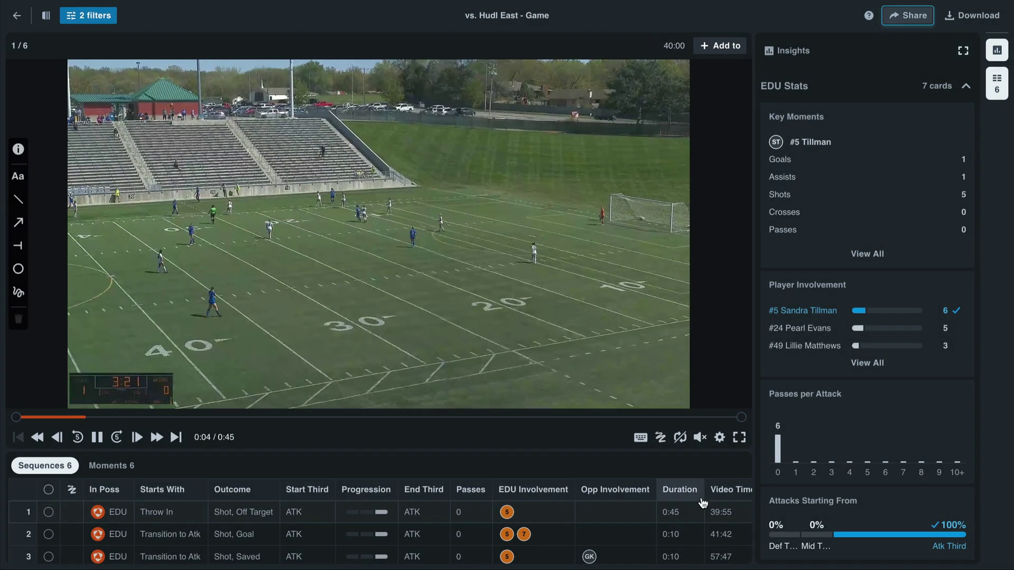
Step: Play sequence 4, the off-target shot, and draw a circle around the player near the left goal
{"action": "scroll", "coordinate": [618, 538], "scroll_direction": "down", "scroll_amount": 3}
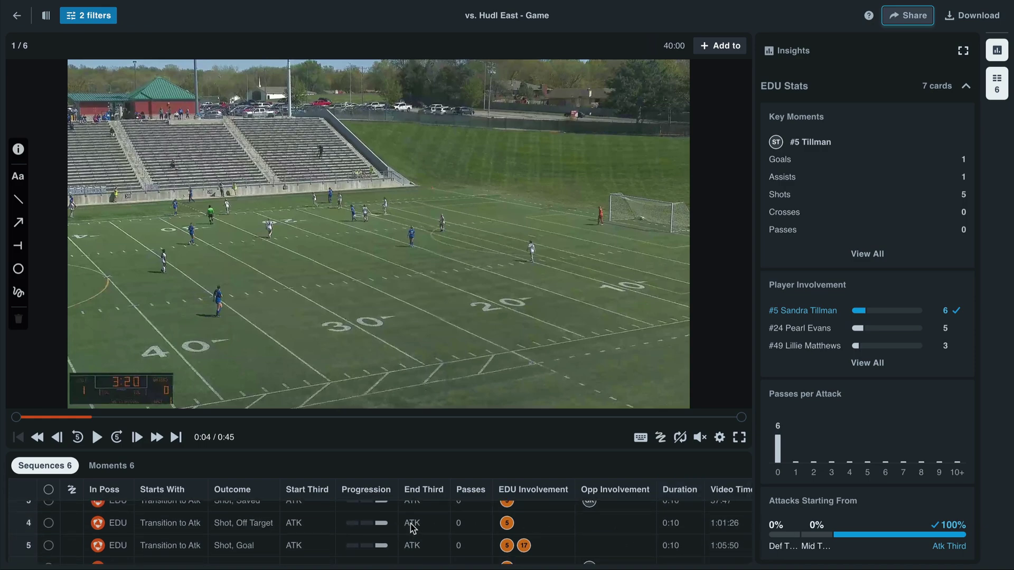
{"action": "left_click", "coordinate": [435, 527]}
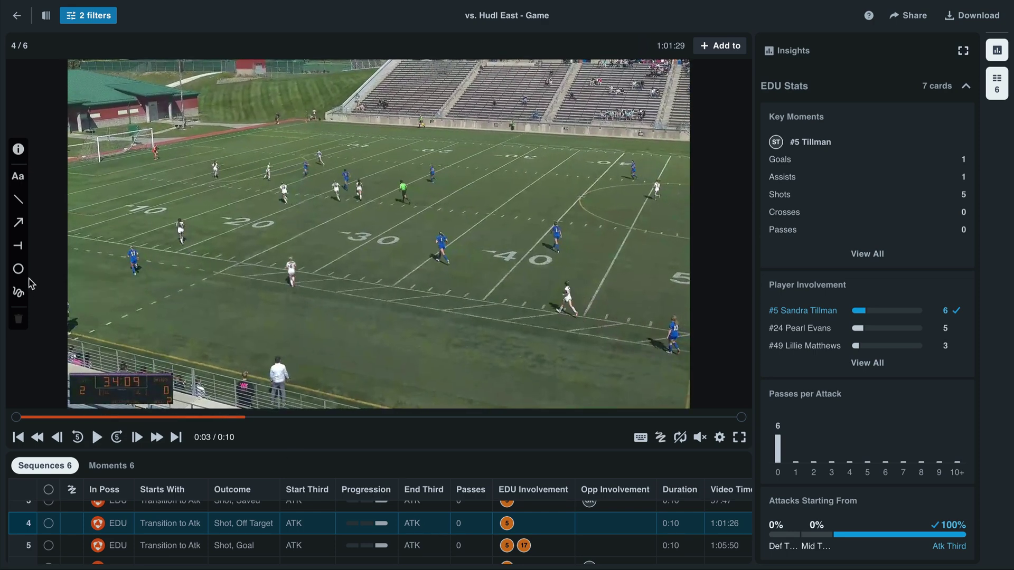
{"action": "left_click", "coordinate": [18, 269]}
{"action": "mouse_move", "coordinate": [196, 165]}
{"action": "left_mouse_down"}
{"action": "mouse_move", "coordinate": [224, 193]}
{"action": "mouse_move", "coordinate": [218, 174]}
{"action": "left_mouse_up"}
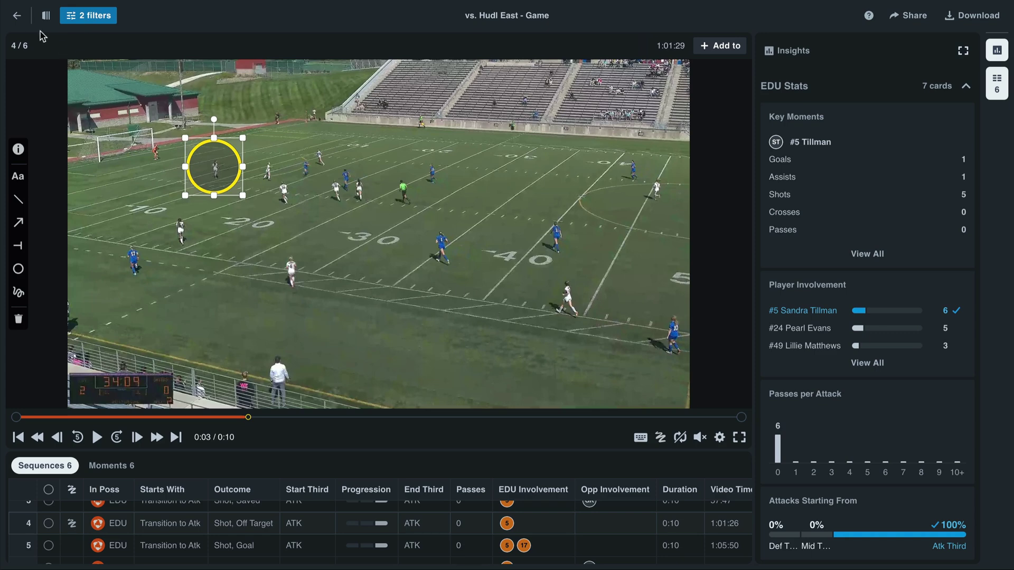
Step: Go back from the vs. Hudl East game to the Varsity Soccer video library
{"action": "left_click", "coordinate": [17, 15]}
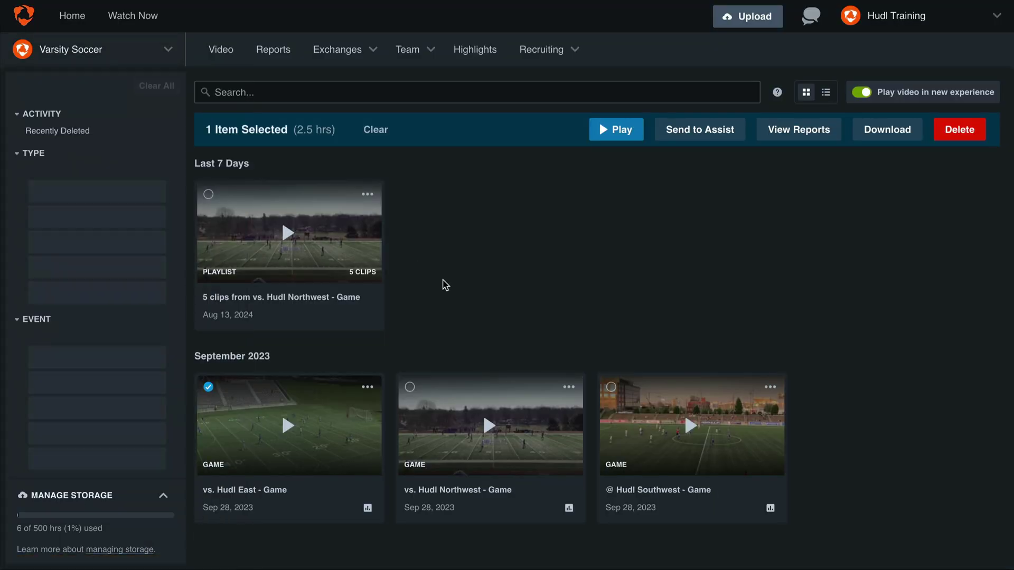